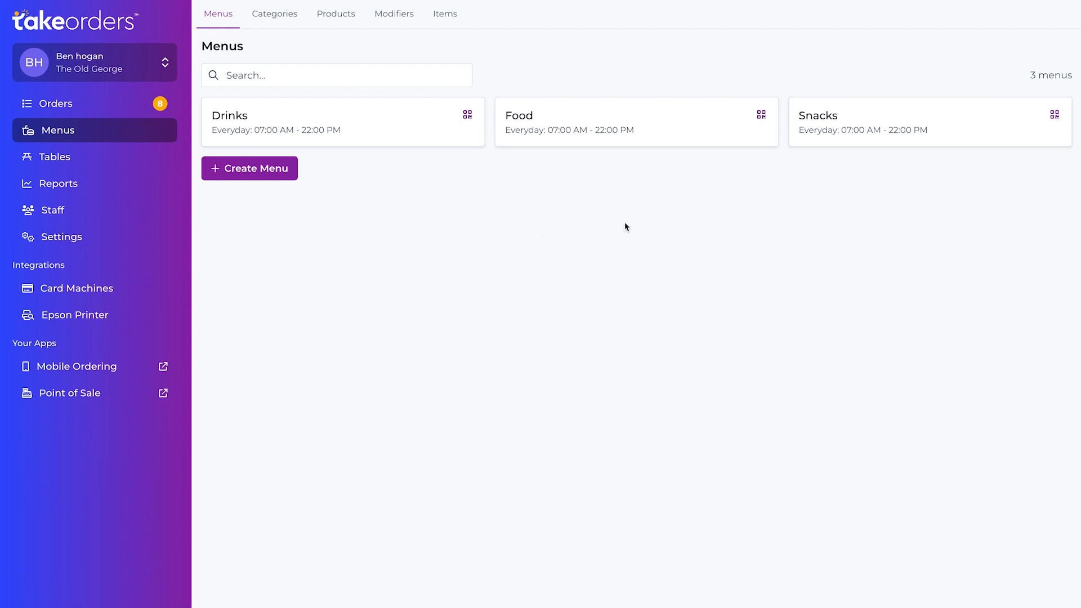
- Open the Pizza product from the Mains category of the Food menu and examine its variants and modifiers
{"action": "left_click", "coordinate": [550, 119]}
{"action": "scroll", "coordinate": [532, 195], "scroll_direction": "down", "scroll_amount": 2}
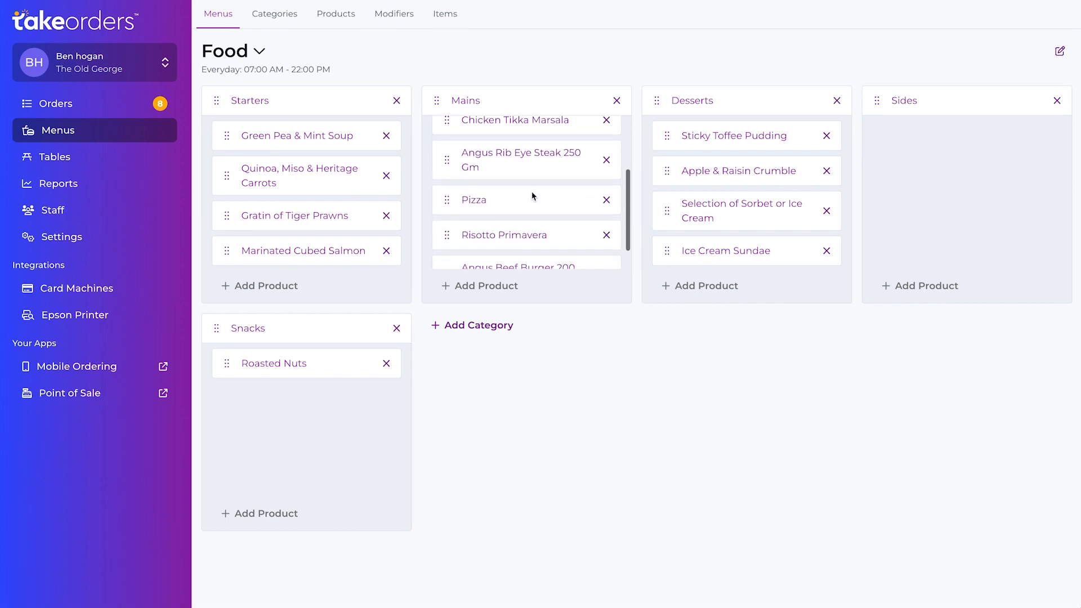
{"action": "left_click", "coordinate": [479, 198]}
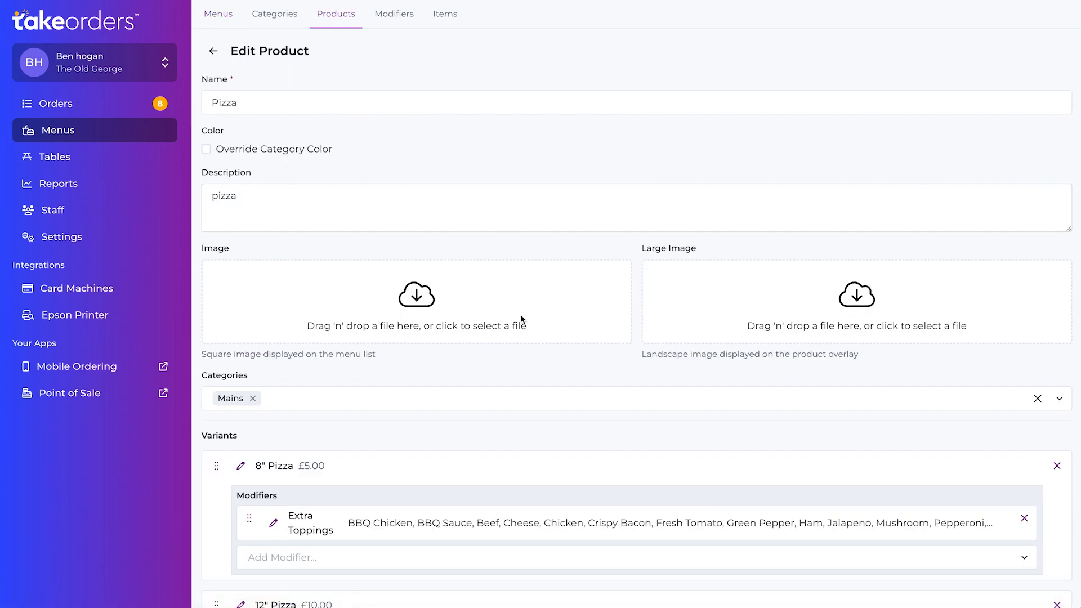
{"action": "scroll", "coordinate": [521, 318], "scroll_direction": "down", "scroll_amount": 5}
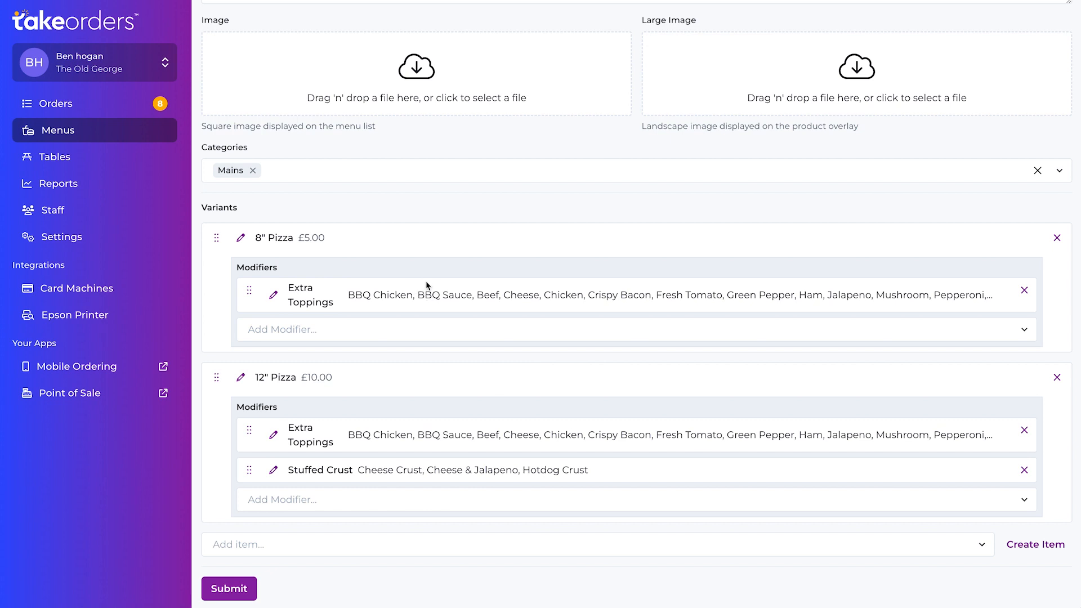
{"action": "scroll", "coordinate": [427, 285], "scroll_direction": "up", "scroll_amount": 4}
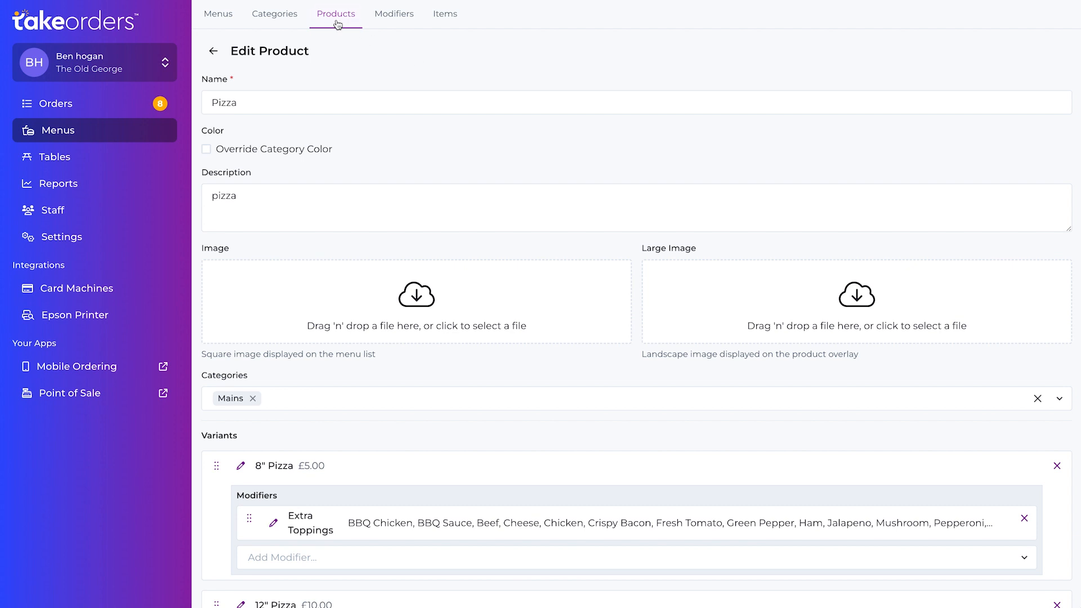
- Start a new product in the Snacks menu's Crisps category, named "Pringles" with the description "packet of pringles"
{"action": "left_click", "coordinate": [225, 16]}
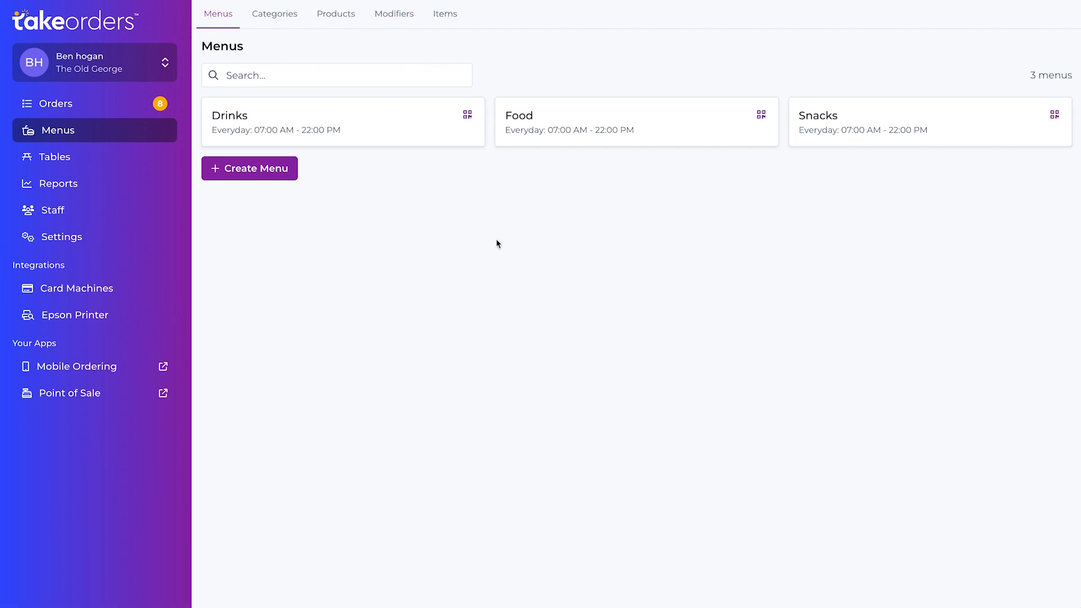
{"action": "left_click", "coordinate": [894, 121]}
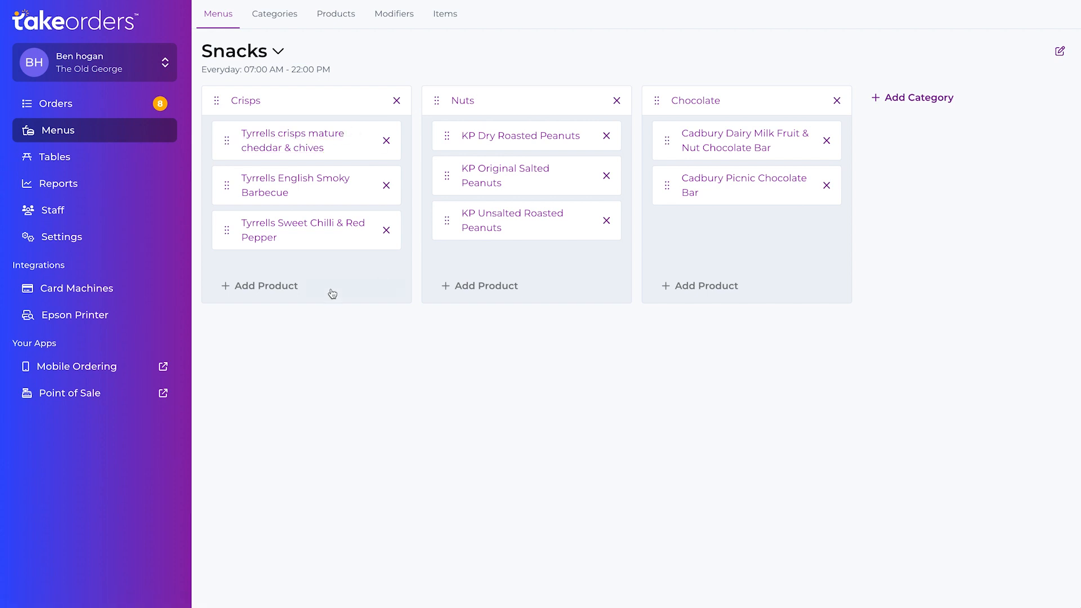
{"action": "left_click", "coordinate": [275, 293]}
{"action": "left_click", "coordinate": [260, 285]}
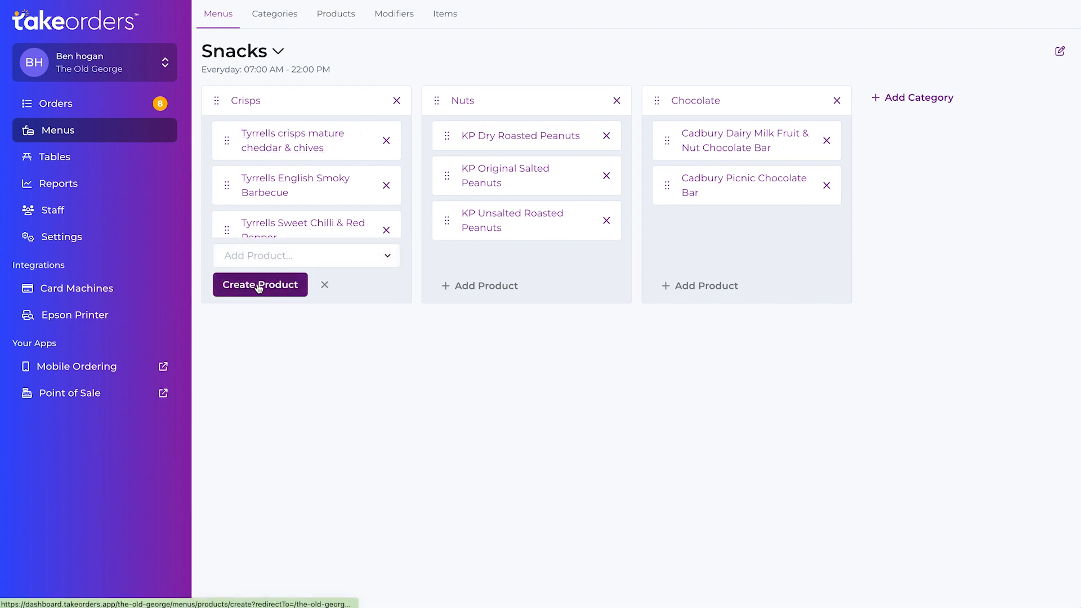
{"action": "left_click", "coordinate": [310, 103]}
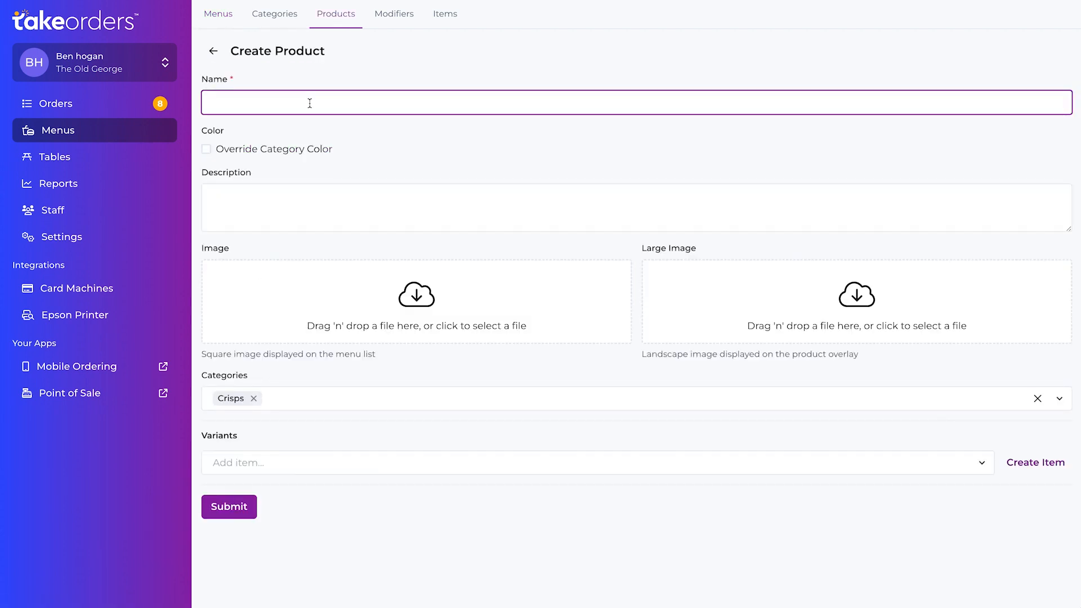
{"action": "type", "text": "Pringles"}
{"action": "left_click", "coordinate": [319, 204]}
{"action": "type", "text": "pa"}
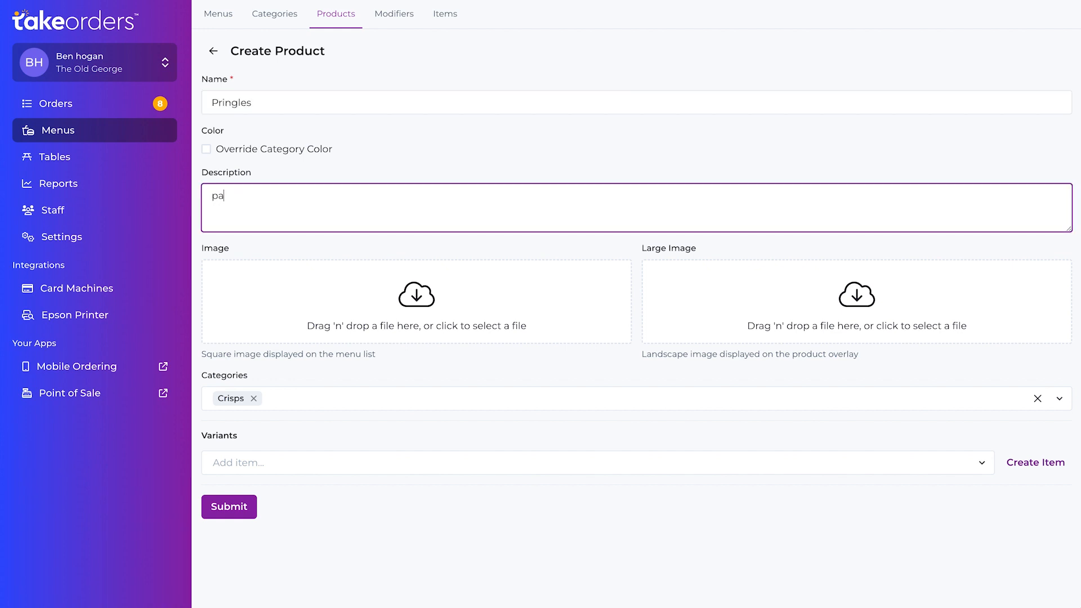
{"action": "type", "text": "cket of pringles"}
- Create a variant item for the product, keeping the name Pringles and setting its price to £2.00
{"action": "left_click", "coordinate": [1042, 465]}
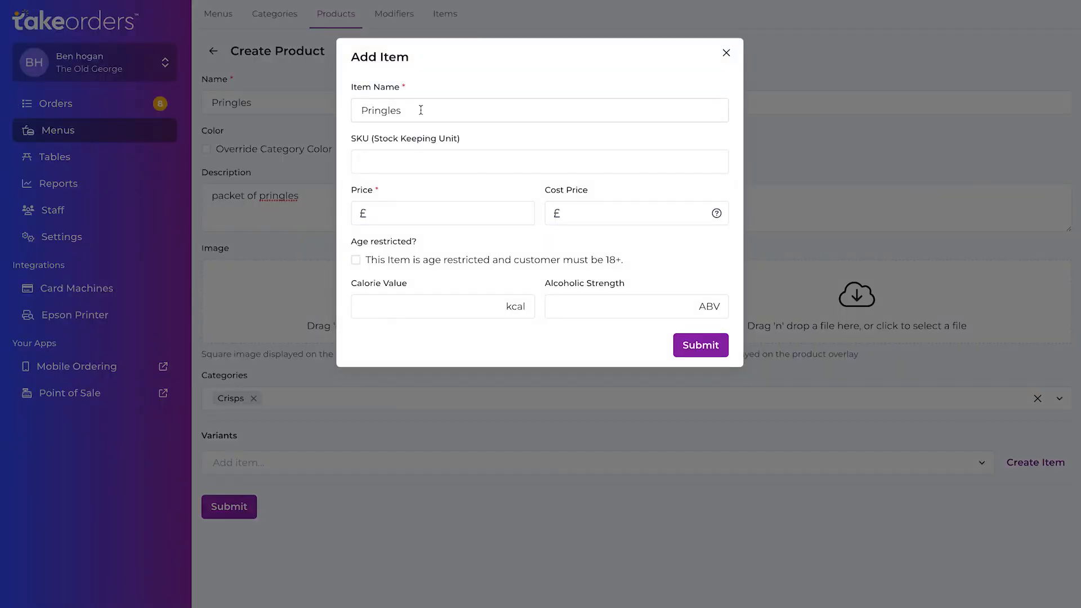
{"action": "left_click", "coordinate": [420, 110]}
{"action": "left_click", "coordinate": [389, 212]}
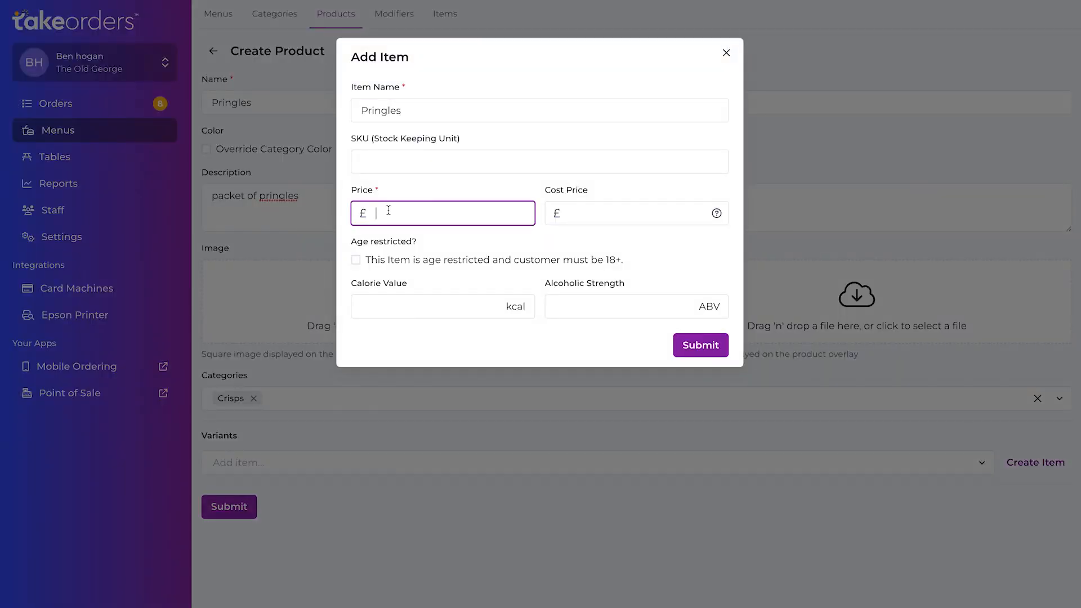
{"action": "type", "text": "3"}
{"action": "key", "text": "BackSpace"}
{"action": "type", "text": "2"}
{"action": "left_click", "coordinate": [704, 350]}
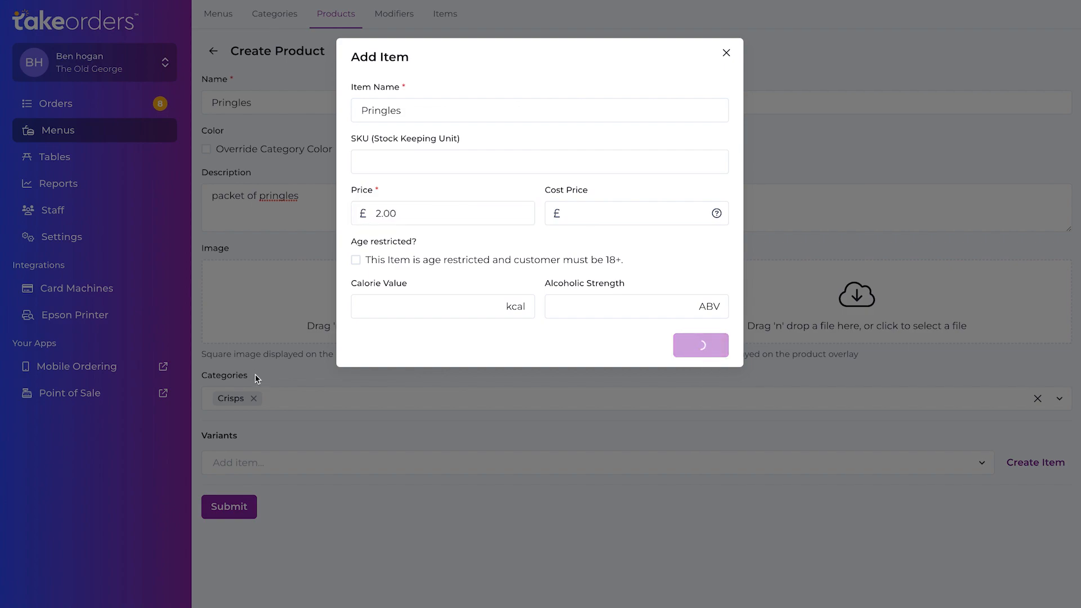
- Review the completed Pringles product form and submit it
{"action": "scroll", "coordinate": [420, 168], "scroll_direction": "down", "scroll_amount": 1}
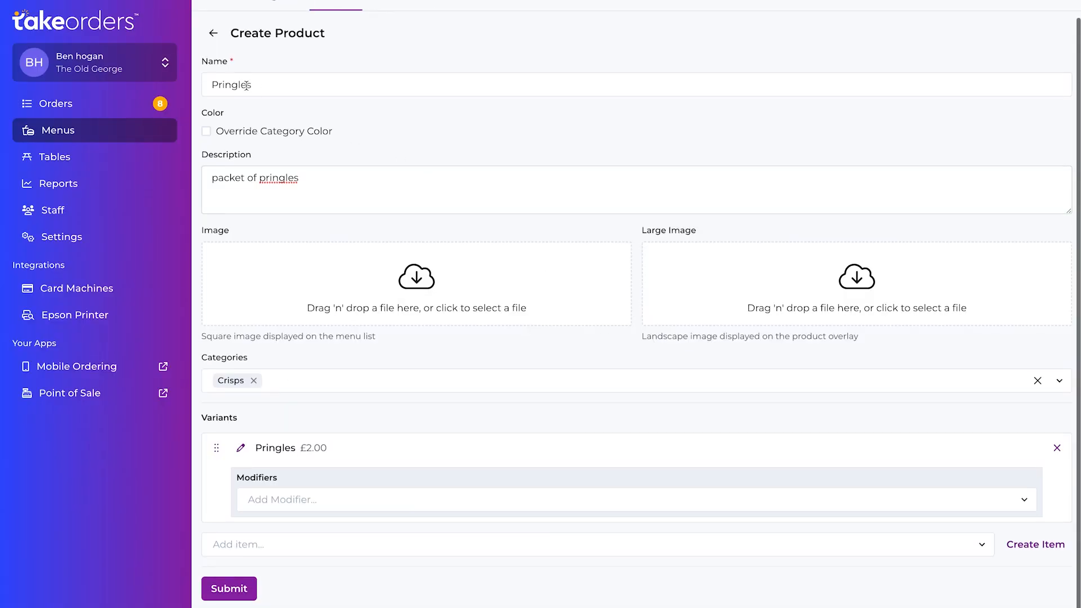
{"action": "scroll", "coordinate": [334, 86], "scroll_direction": "up", "scroll_amount": 1}
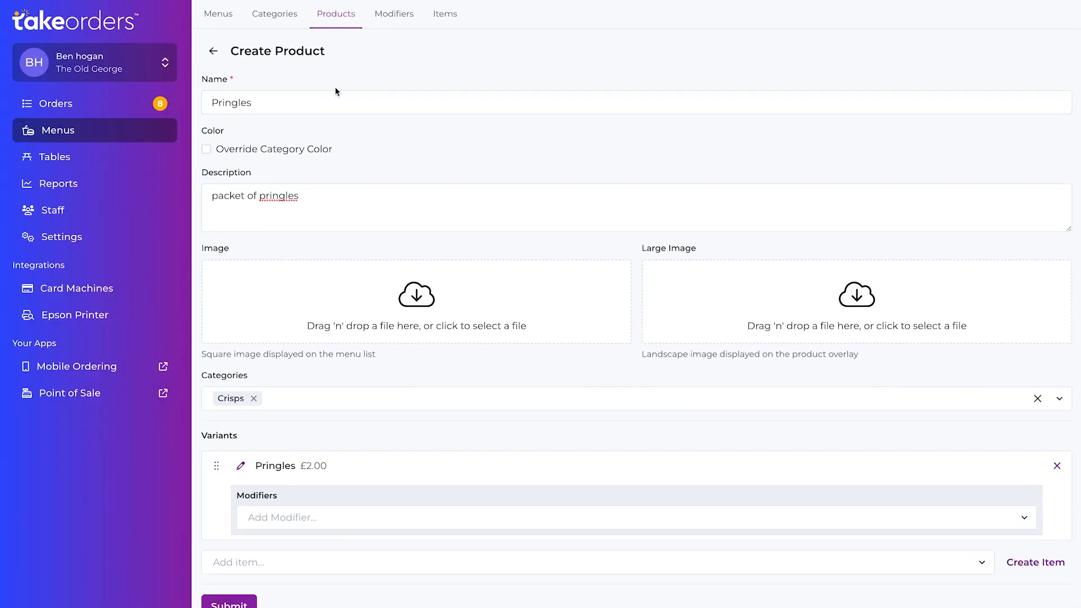
{"action": "scroll", "coordinate": [347, 455], "scroll_direction": "down", "scroll_amount": 1}
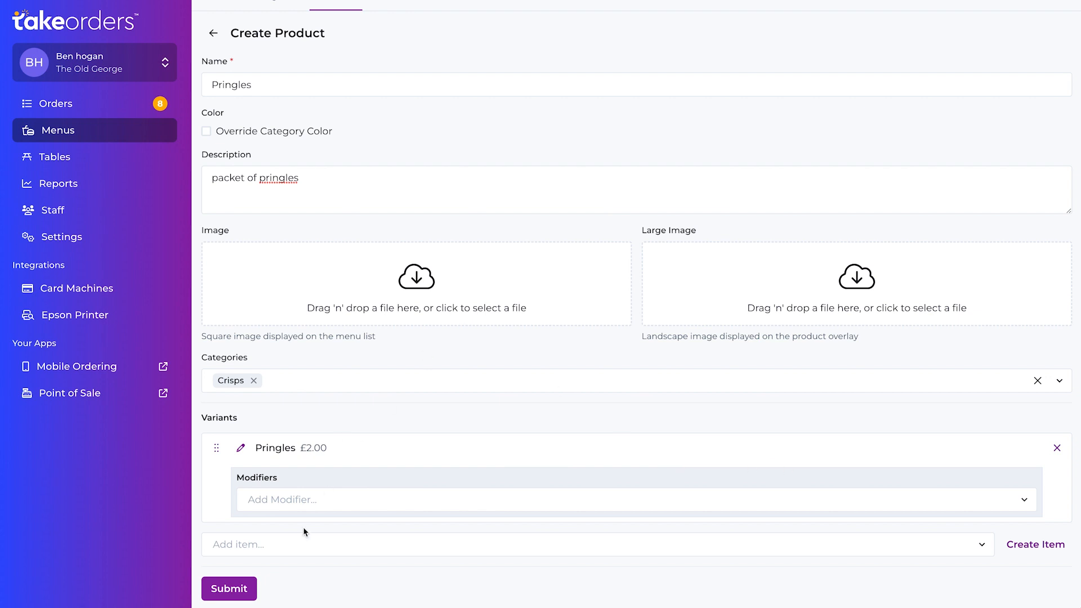
{"action": "left_click", "coordinate": [236, 595]}
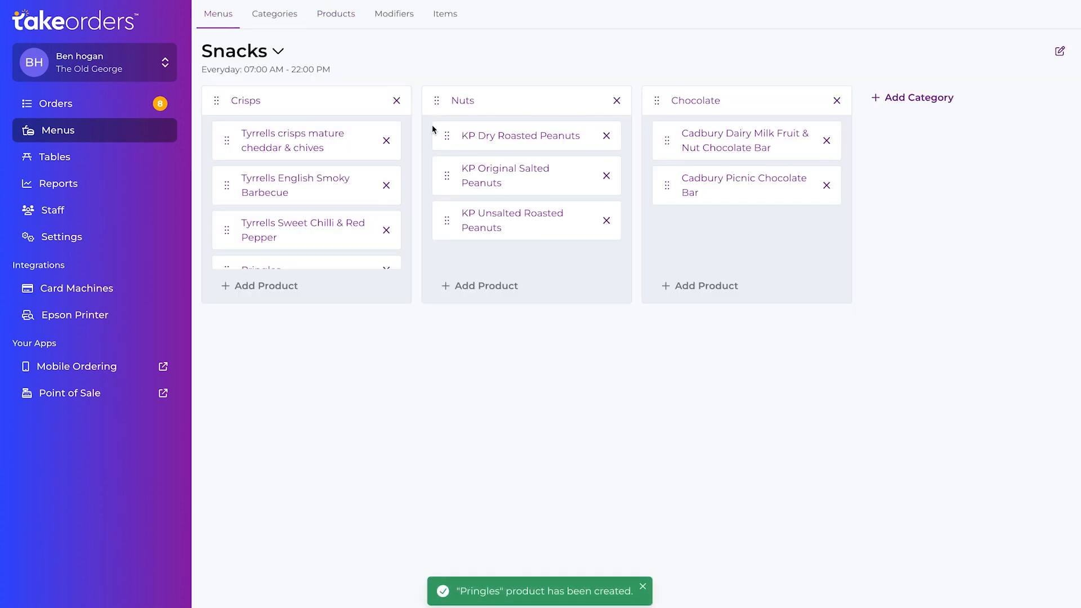
- Start a new modifier and name it "Pringle Flavours"
{"action": "left_click", "coordinate": [391, 16]}
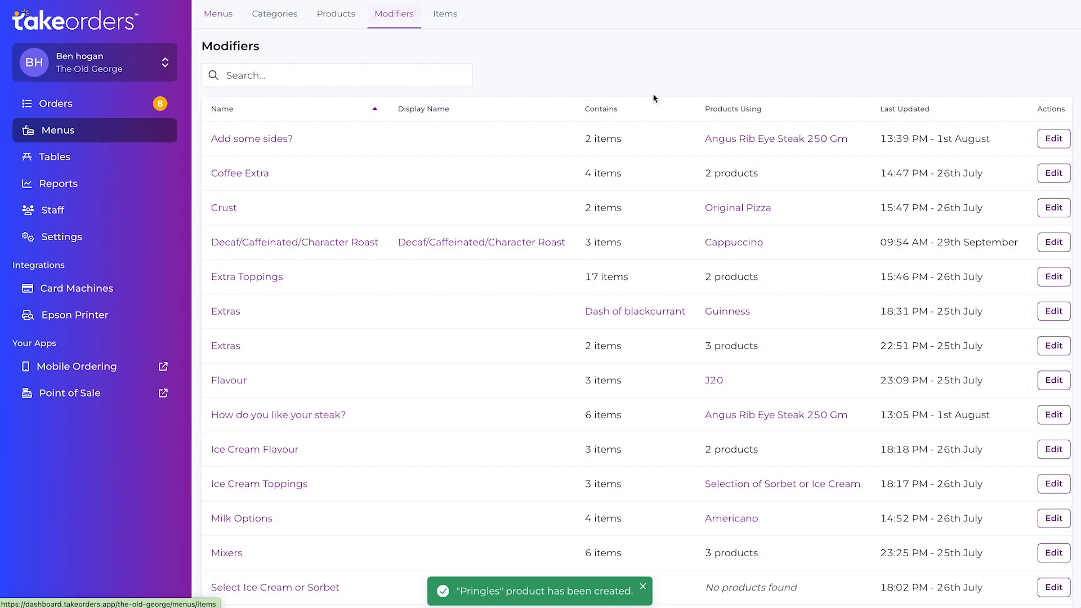
{"action": "scroll", "coordinate": [539, 198], "scroll_direction": "down", "scroll_amount": 5}
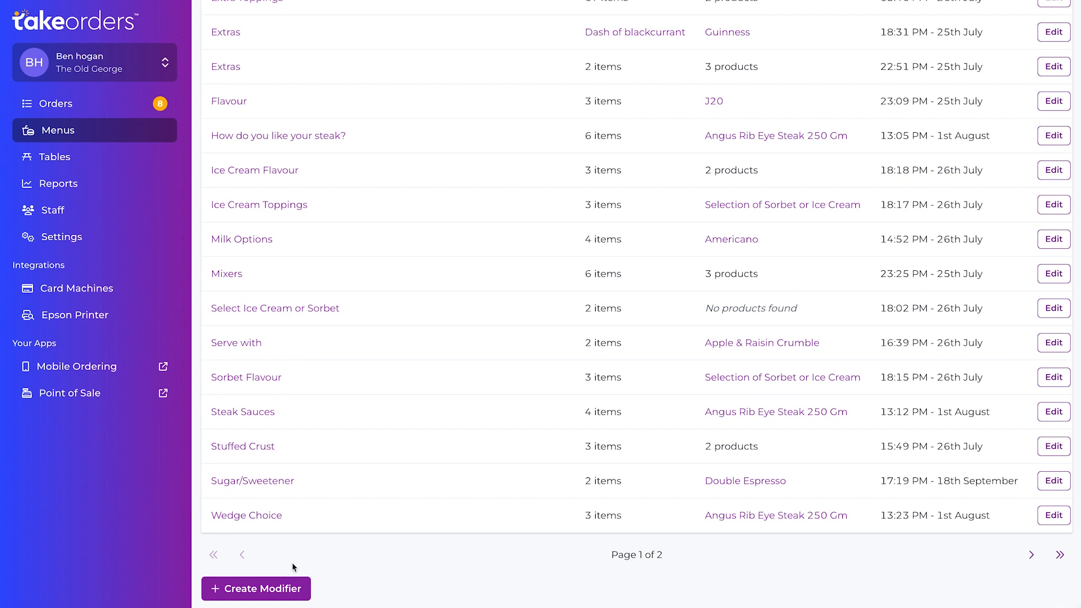
{"action": "left_click", "coordinate": [268, 589]}
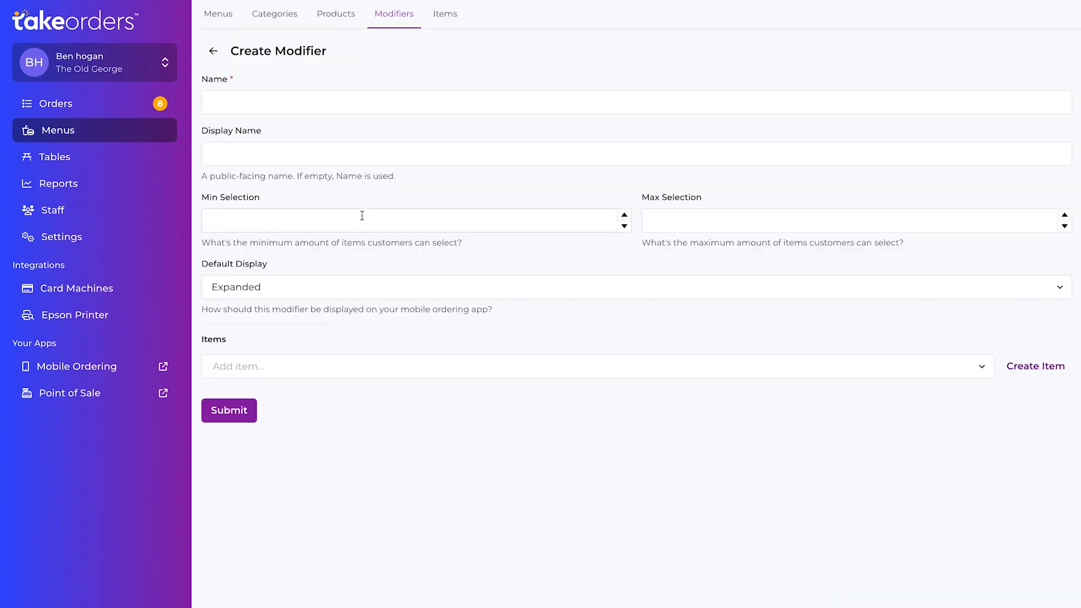
{"action": "left_click", "coordinate": [263, 101]}
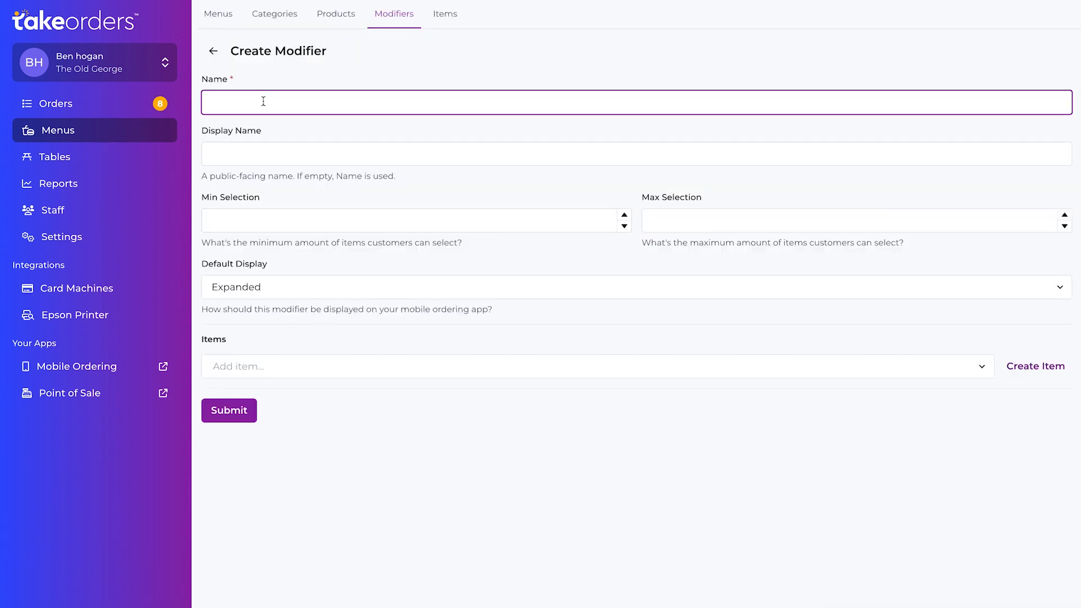
{"action": "type", "text": "Pringle Flavours"}
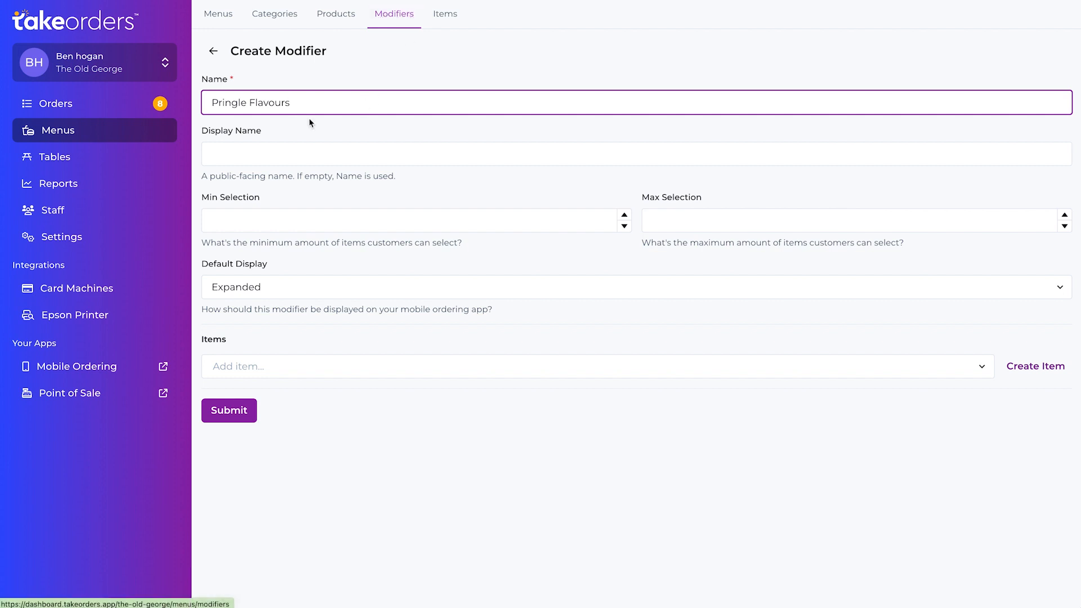
- Set the modifier's public display name to "Select flavour"
{"action": "left_click", "coordinate": [276, 154]}
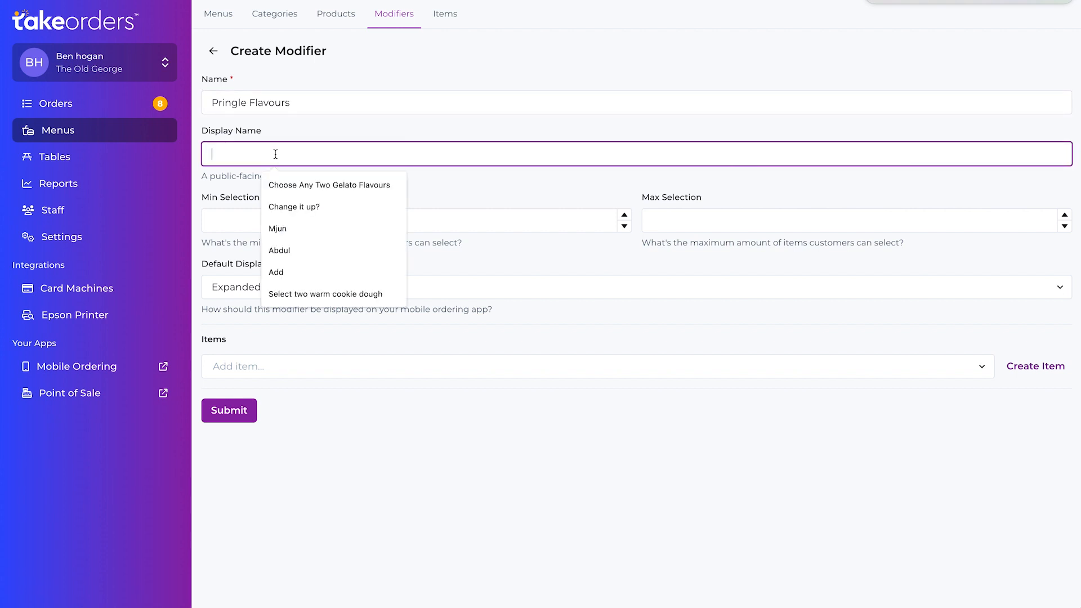
{"action": "type", "text": "Sel"}
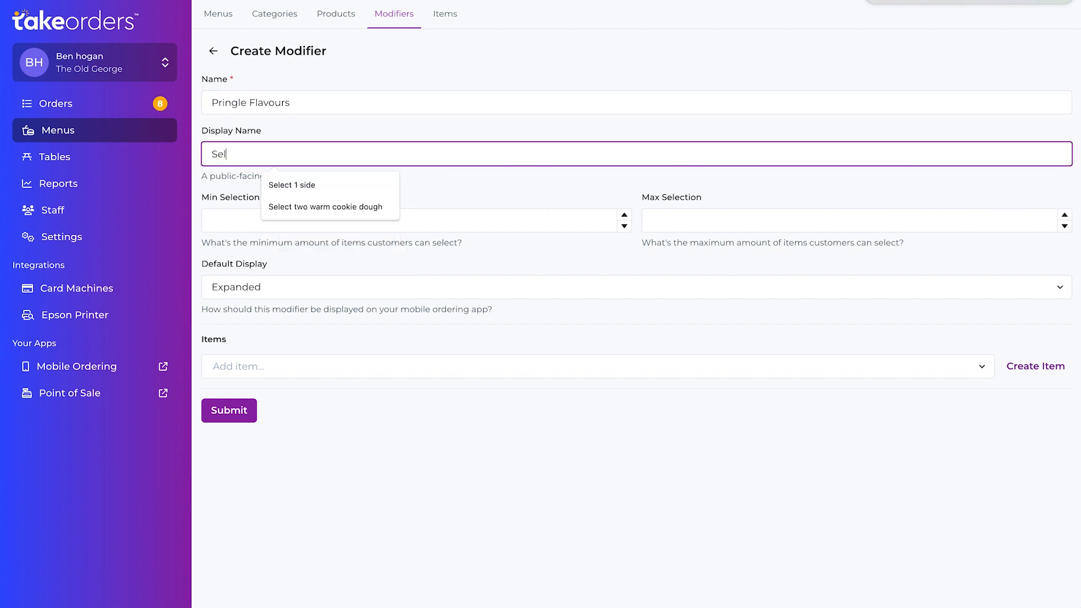
{"action": "type", "text": "ect flavour"}
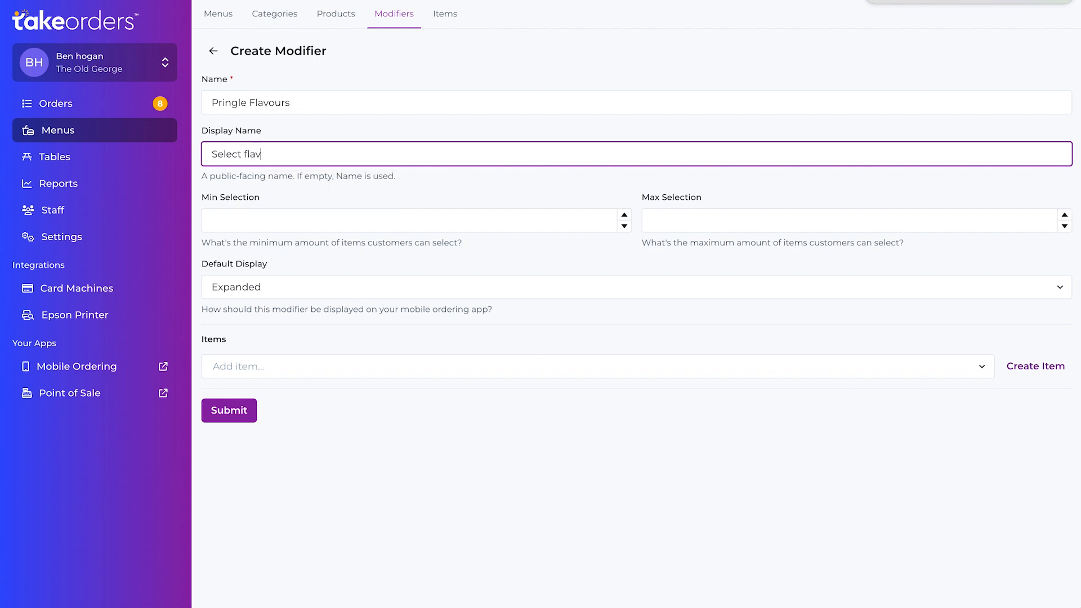
- Set the modifier's minimum selection to 1 and maximum to 10, with Expanded as its default display
{"action": "left_click", "coordinate": [369, 219]}
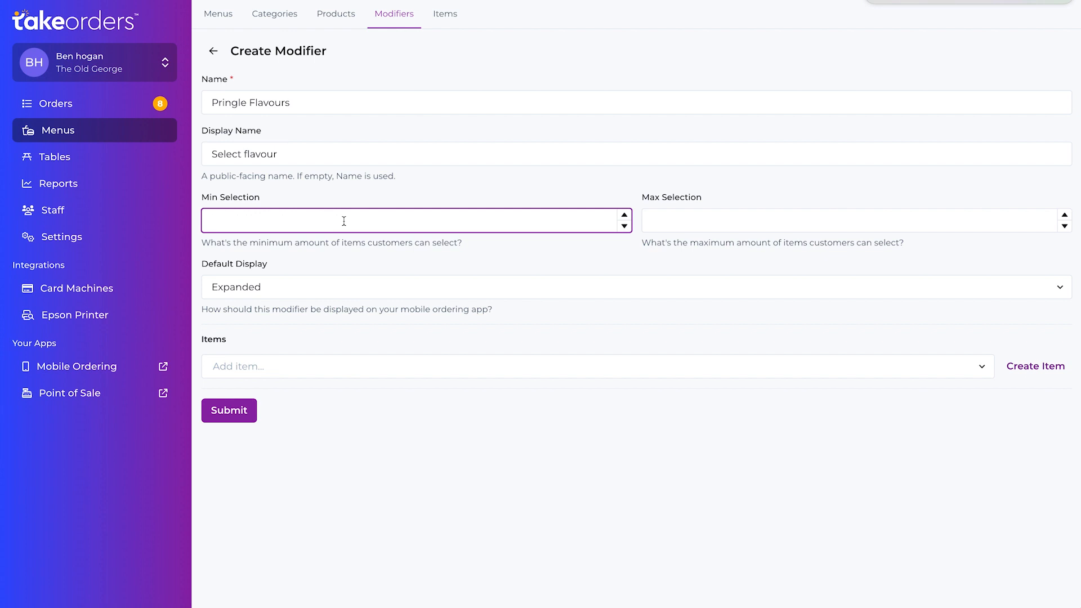
{"action": "type", "text": "1"}
{"action": "left_click", "coordinate": [705, 221]}
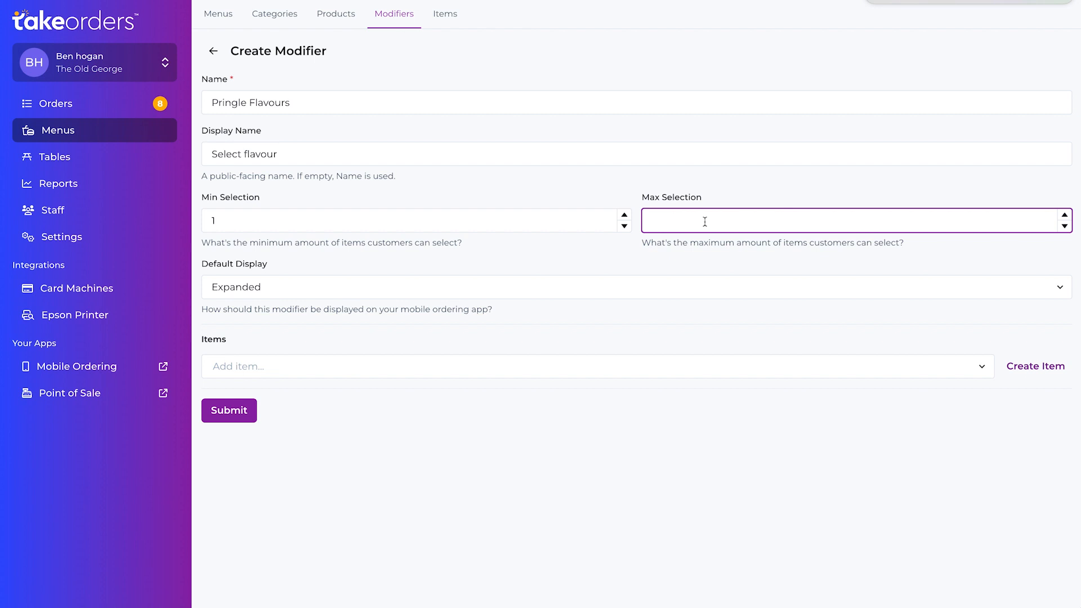
{"action": "type", "text": "10"}
{"action": "left_click", "coordinate": [339, 265]}
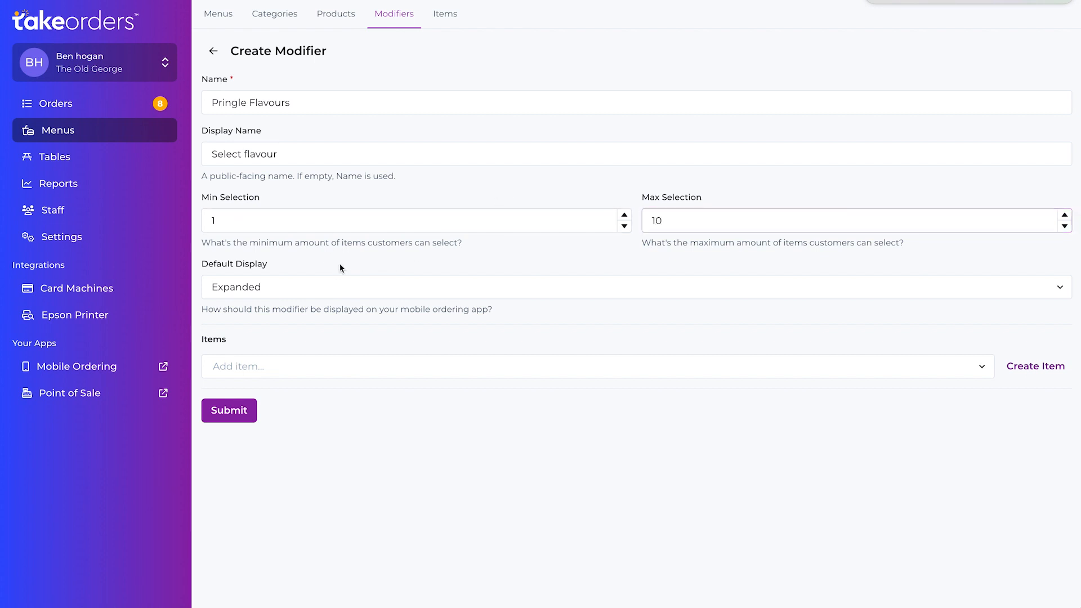
{"action": "left_click", "coordinate": [277, 283]}
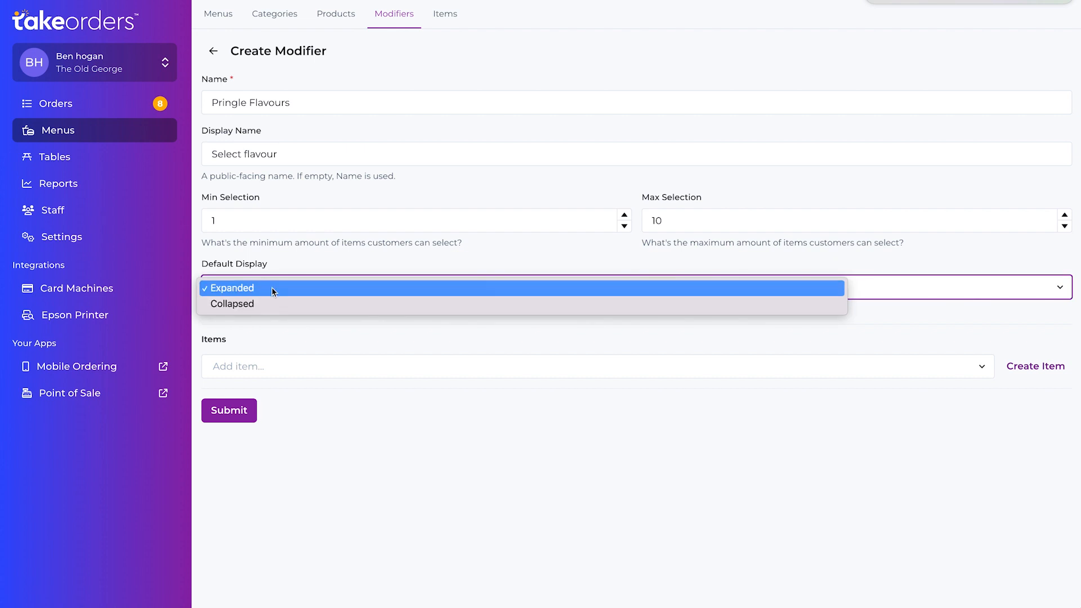
{"action": "left_click", "coordinate": [273, 288]}
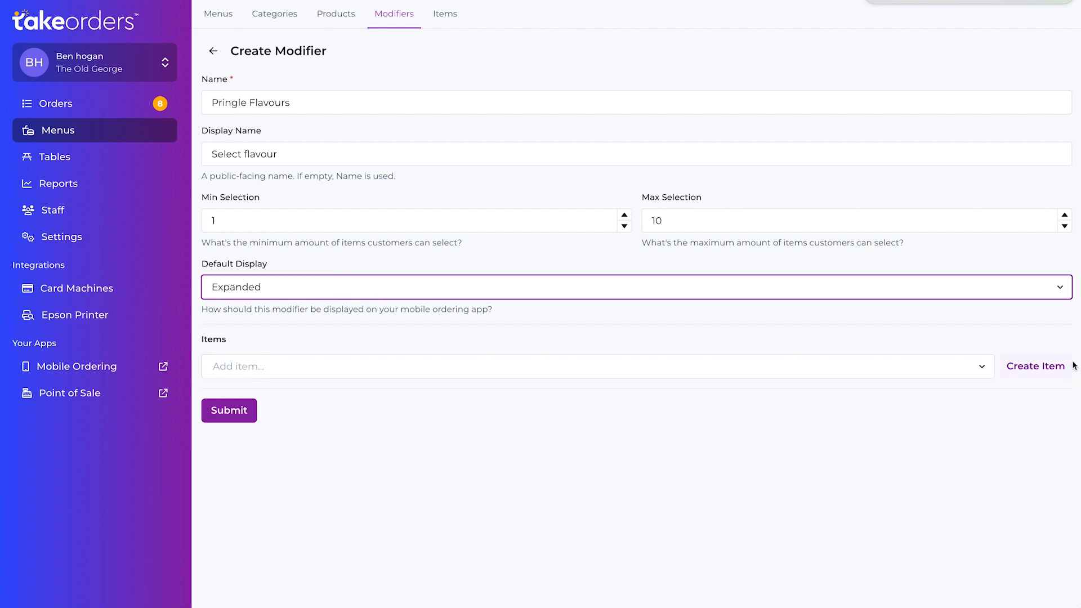
- Create an item named "Salt and Vinegar Pringles" priced at £2.00 within the modifier
{"action": "left_click", "coordinate": [1047, 366]}
{"action": "left_click", "coordinate": [425, 110]}
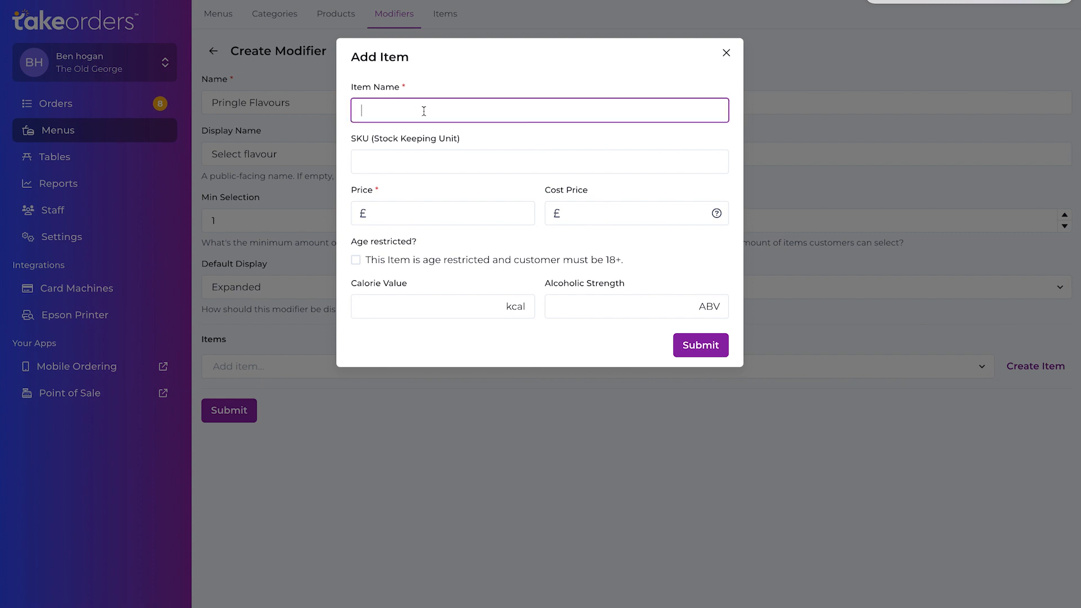
{"action": "type", "text": "Sal"}
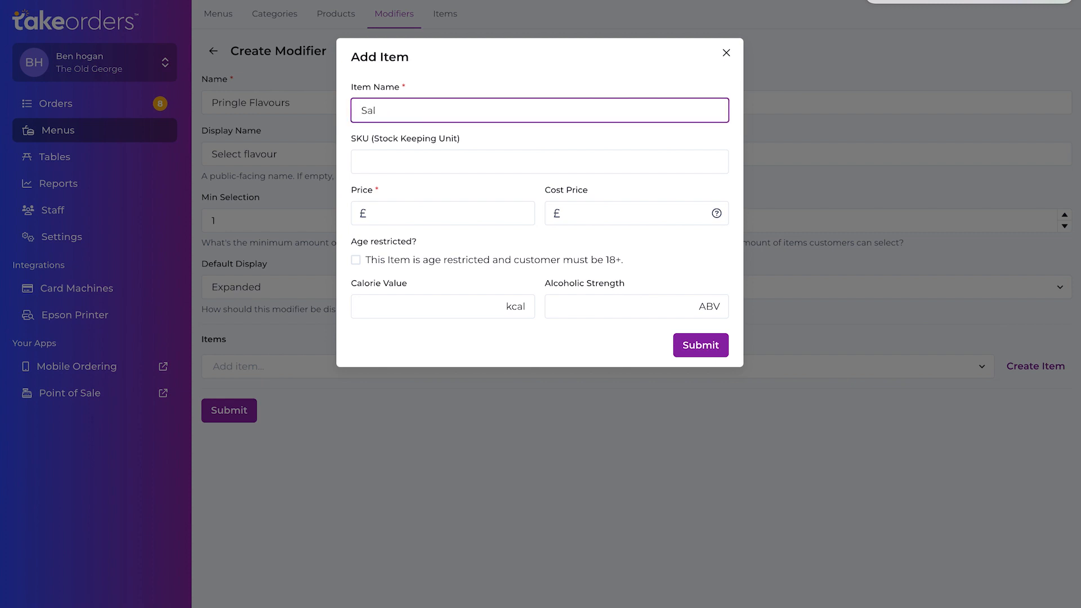
{"action": "type", "text": "t and Vinage"}
{"action": "key", "text": "BackSpace"}
{"action": "key", "text": "BackSpace"}
{"action": "key", "text": "BackSpace"}
{"action": "type", "text": "ge"}
{"action": "type", "text": "Pringles"}
{"action": "left_click", "coordinate": [404, 221]}
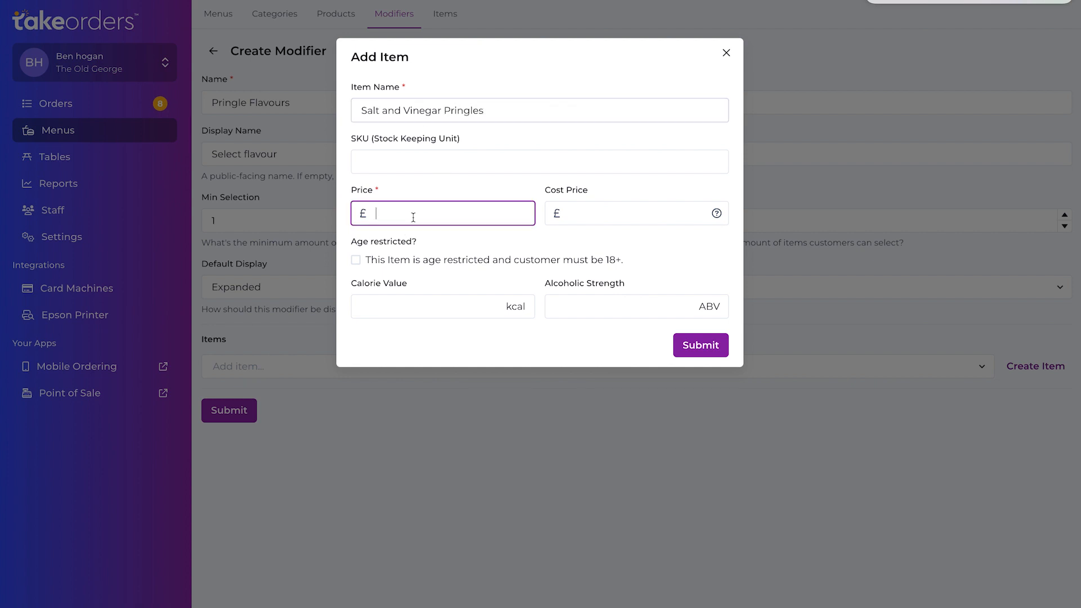
{"action": "type", "text": "2"}
{"action": "left_click", "coordinate": [706, 344]}
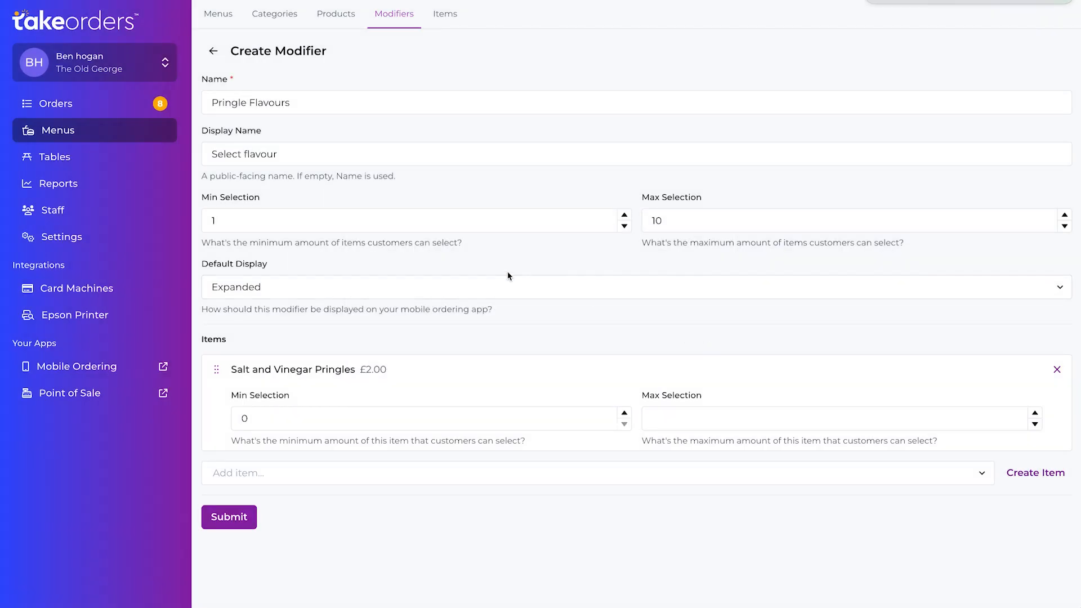
- Create a second item named "Original" priced at £2.00 within the Pringle Flavours modifier
{"action": "left_click", "coordinate": [1036, 473]}
{"action": "left_click", "coordinate": [399, 111]}
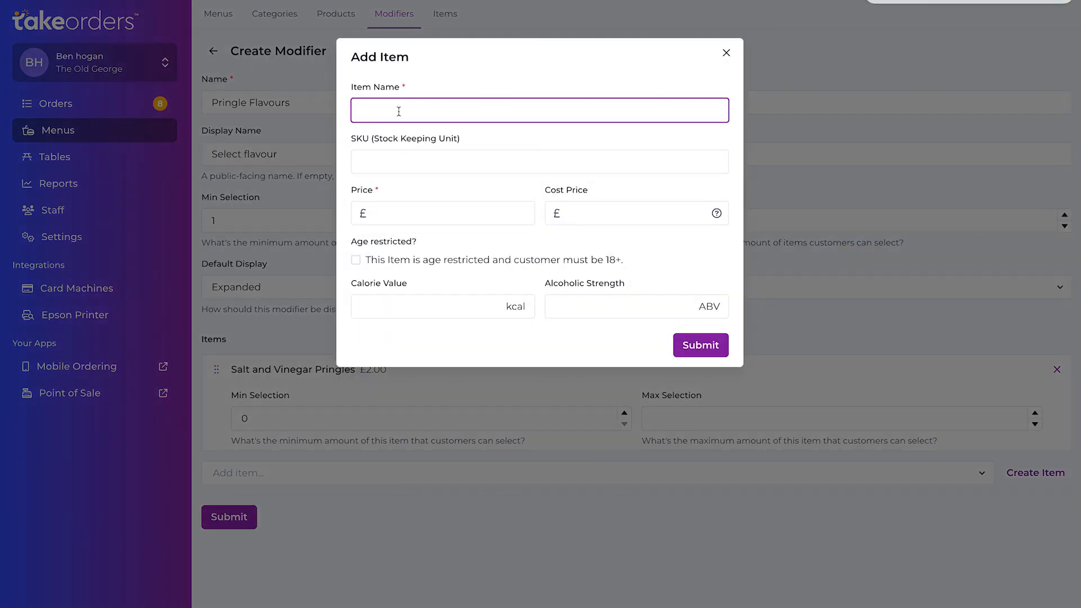
{"action": "type", "text": "Original"}
{"action": "left_click", "coordinate": [712, 347]}
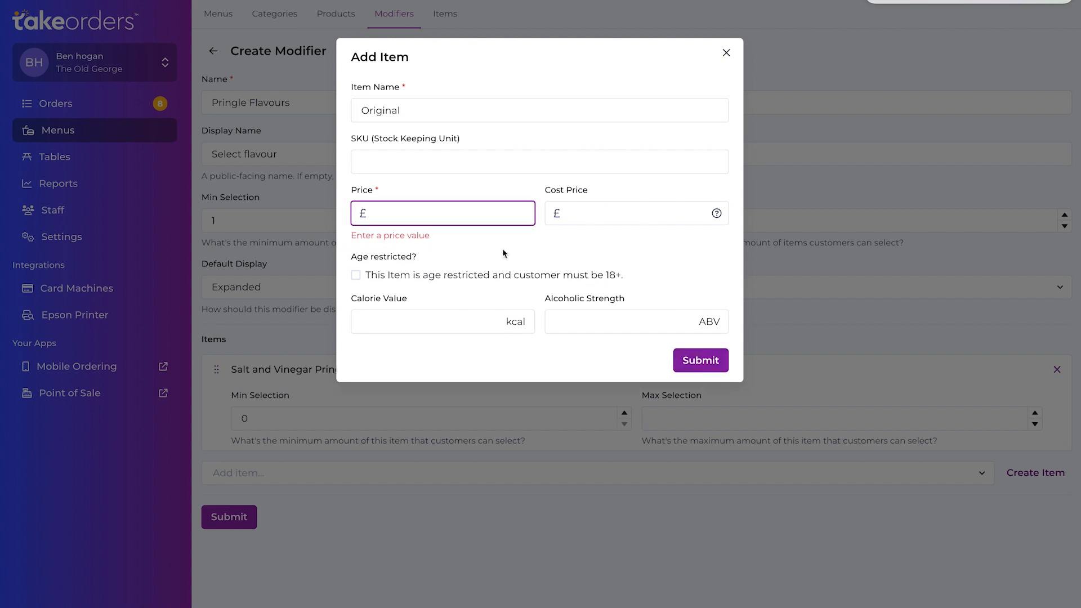
{"action": "type", "text": "2"}
{"action": "left_click", "coordinate": [701, 359]}
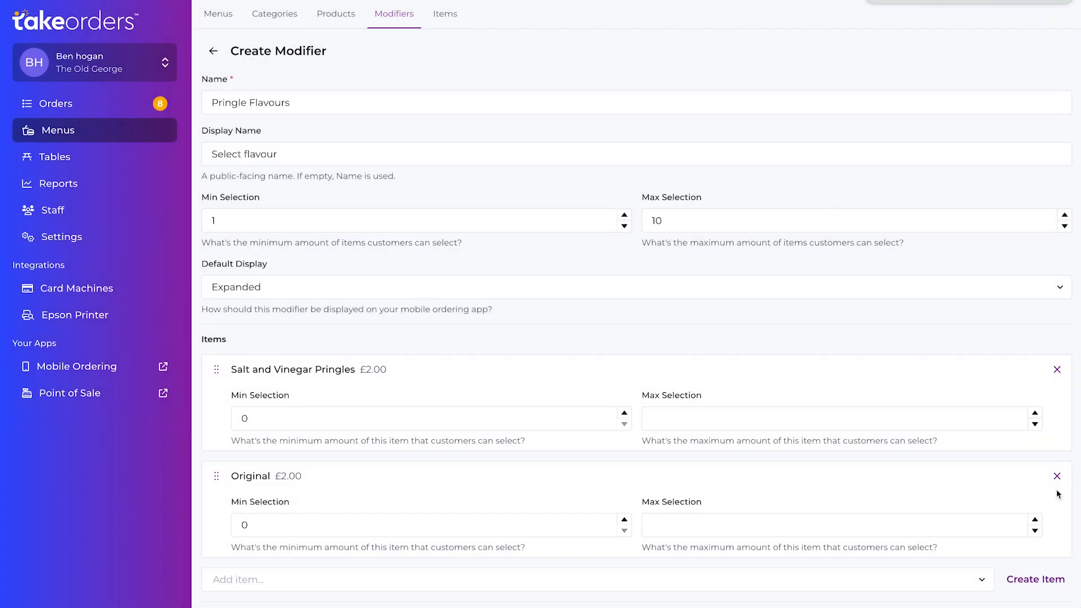
- Create a third item named "BBQ" priced at £2.00 within the modifier
{"action": "left_click", "coordinate": [1036, 579]}
{"action": "left_click", "coordinate": [401, 110]}
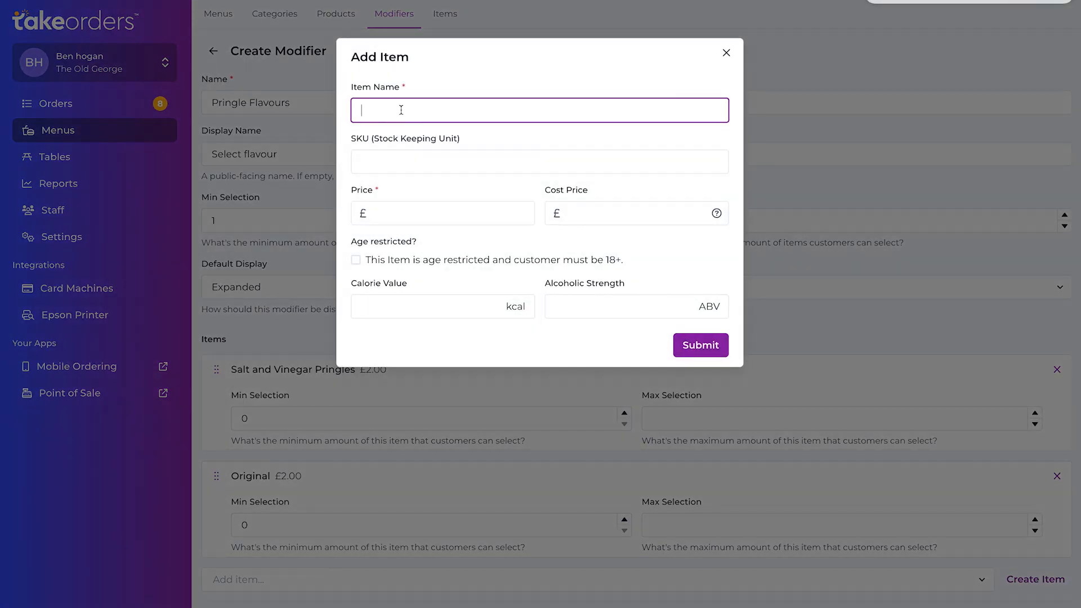
{"action": "type", "text": "BBQ"}
{"action": "left_click", "coordinate": [472, 215]}
{"action": "type", "text": "2"}
{"action": "left_click", "coordinate": [714, 346]}
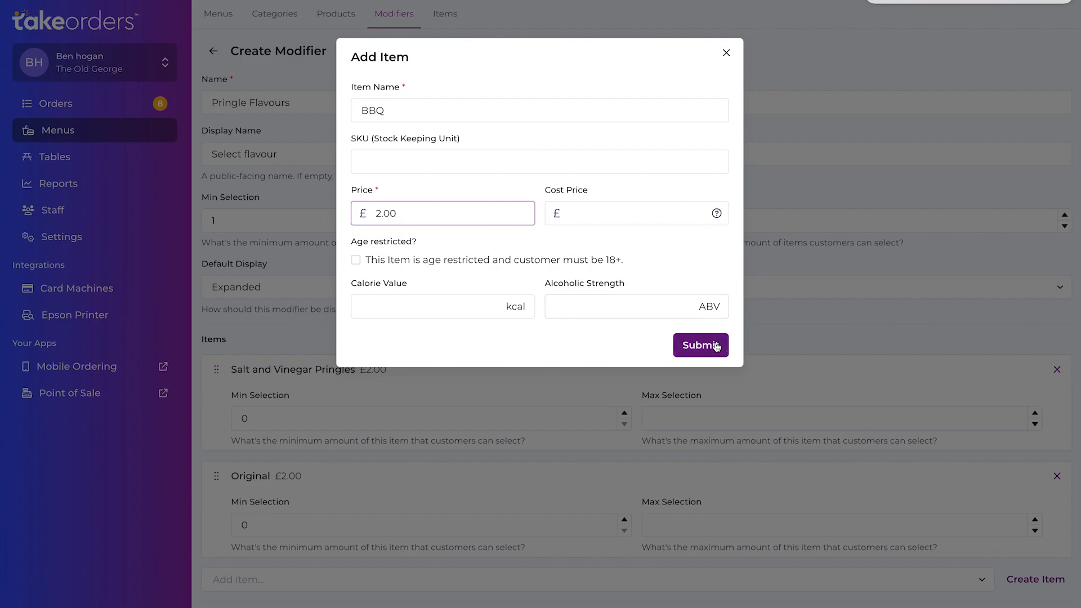
- Review the modifier's overall selection limits against the minimum and maximum selection settings of its three flavour items
{"action": "scroll", "coordinate": [477, 232], "scroll_direction": "down", "scroll_amount": 3}
{"action": "scroll", "coordinate": [432, 205], "scroll_direction": "up", "scroll_amount": 3}
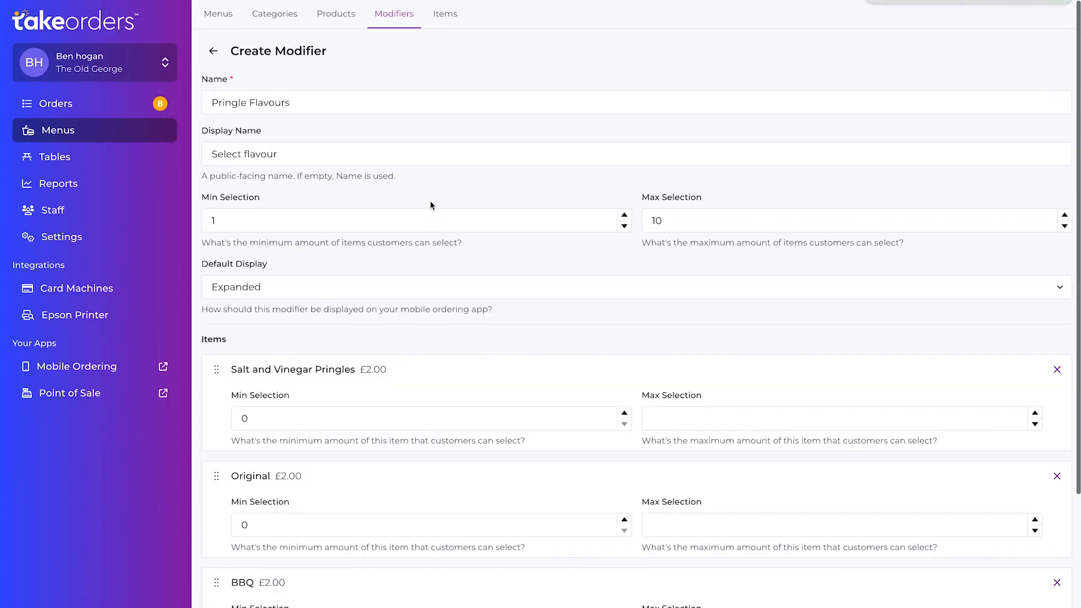
{"action": "scroll", "coordinate": [350, 176], "scroll_direction": "down", "scroll_amount": 3}
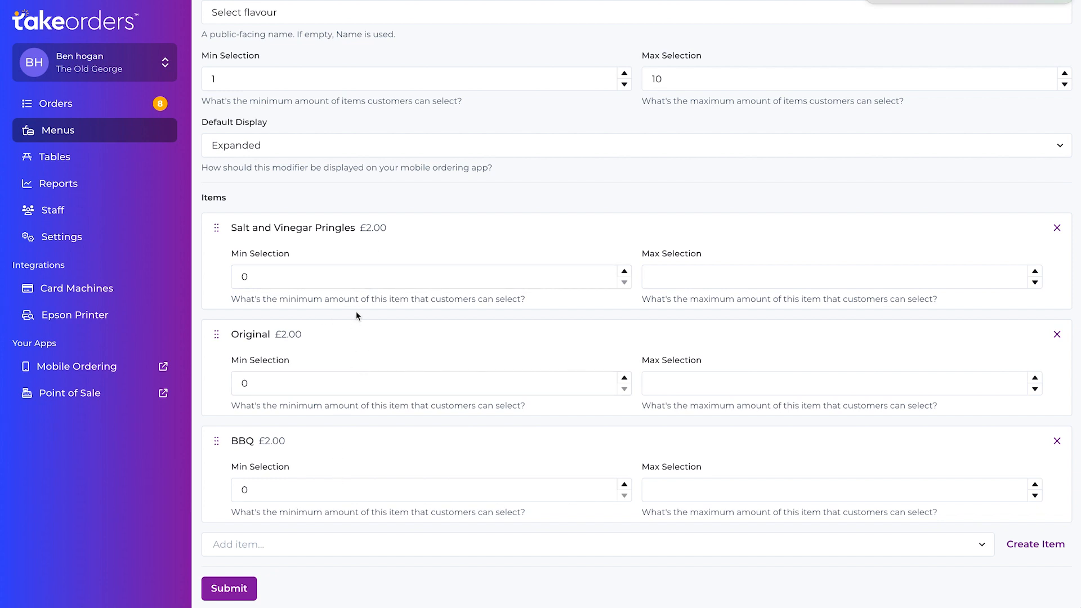
{"action": "scroll", "coordinate": [357, 314], "scroll_direction": "up", "scroll_amount": 2}
{"action": "scroll", "coordinate": [357, 314], "scroll_direction": "down", "scroll_amount": 2}
{"action": "scroll", "coordinate": [372, 305], "scroll_direction": "up", "scroll_amount": 2}
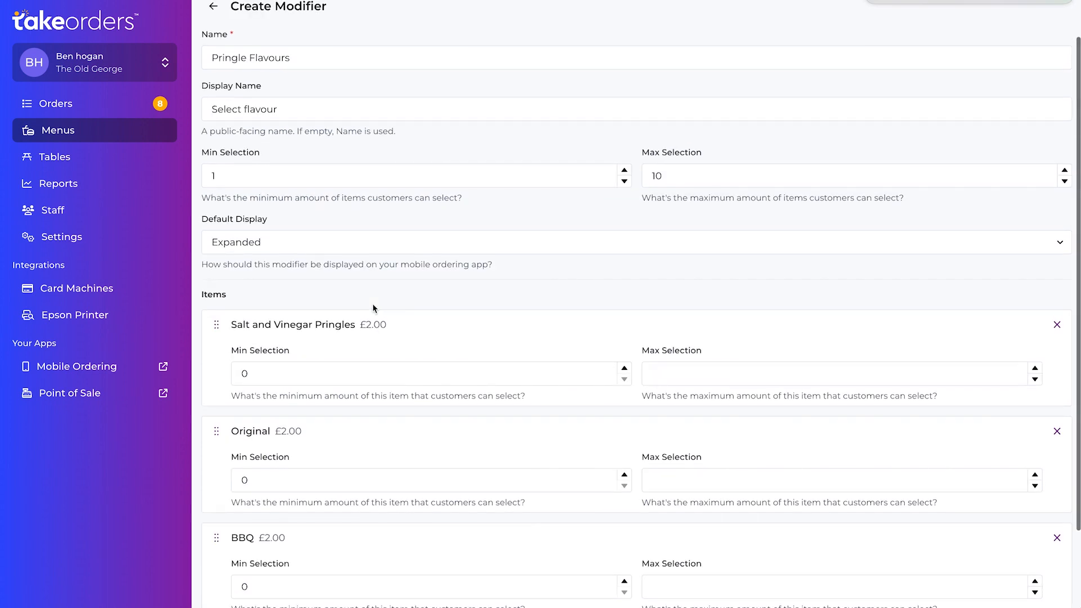
{"action": "scroll", "coordinate": [372, 308], "scroll_direction": "down", "scroll_amount": 2}
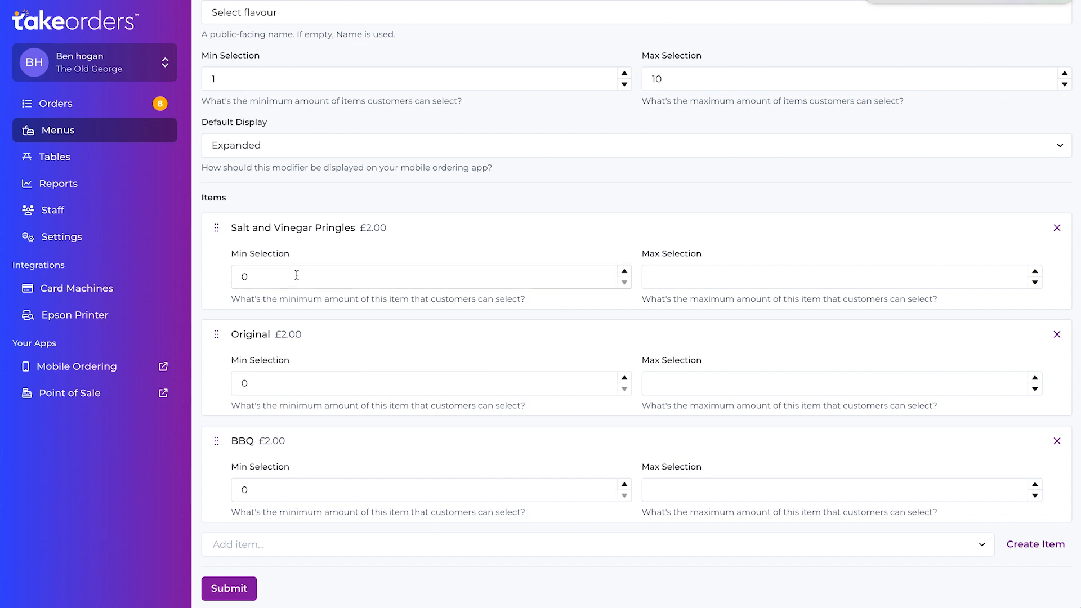
{"action": "scroll", "coordinate": [297, 275], "scroll_direction": "up", "scroll_amount": 1}
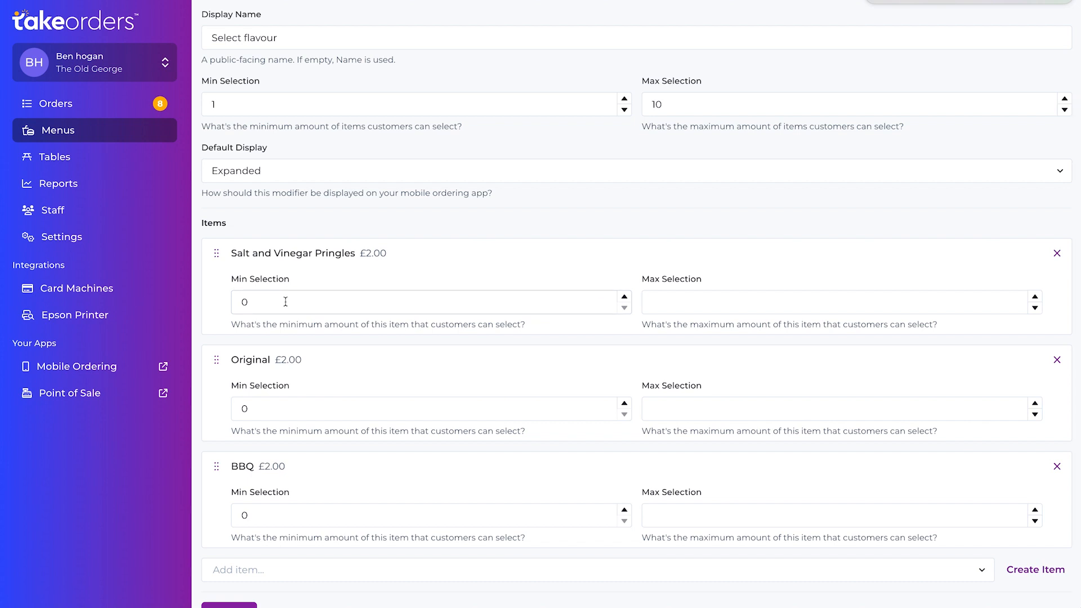
{"action": "scroll", "coordinate": [285, 302], "scroll_direction": "down", "scroll_amount": 1}
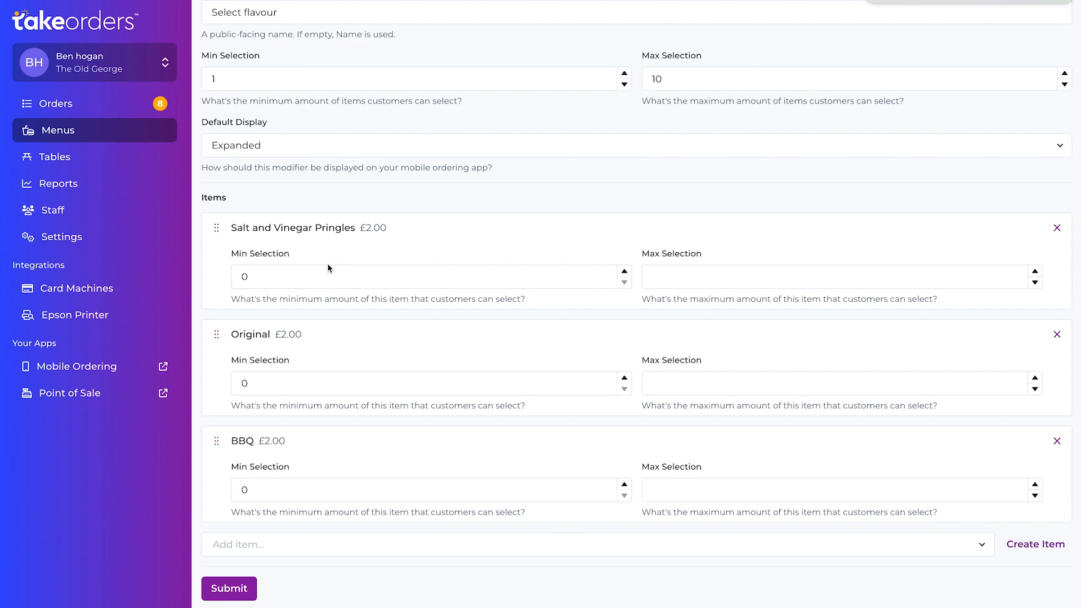
{"action": "scroll", "coordinate": [348, 402], "scroll_direction": "up", "scroll_amount": 2}
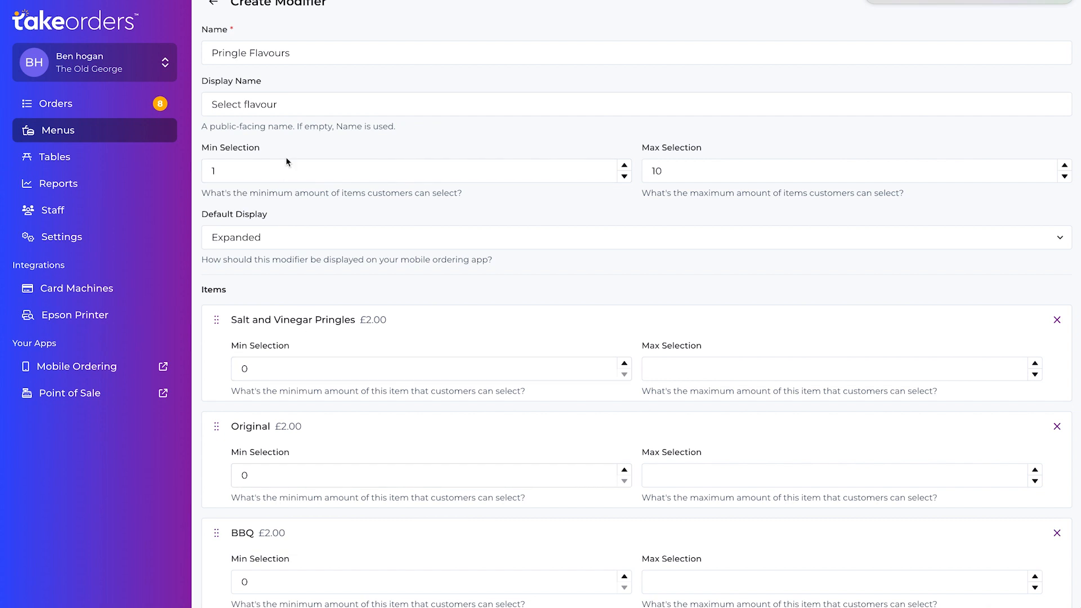
{"action": "scroll", "coordinate": [287, 162], "scroll_direction": "down", "scroll_amount": 1}
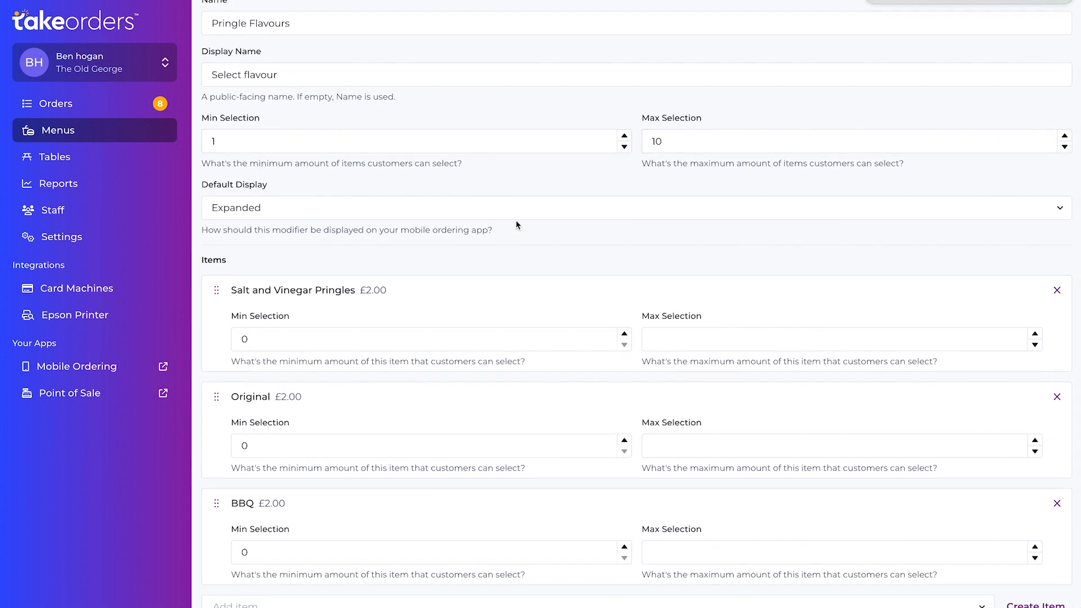
{"action": "scroll", "coordinate": [517, 224], "scroll_direction": "down", "scroll_amount": 2}
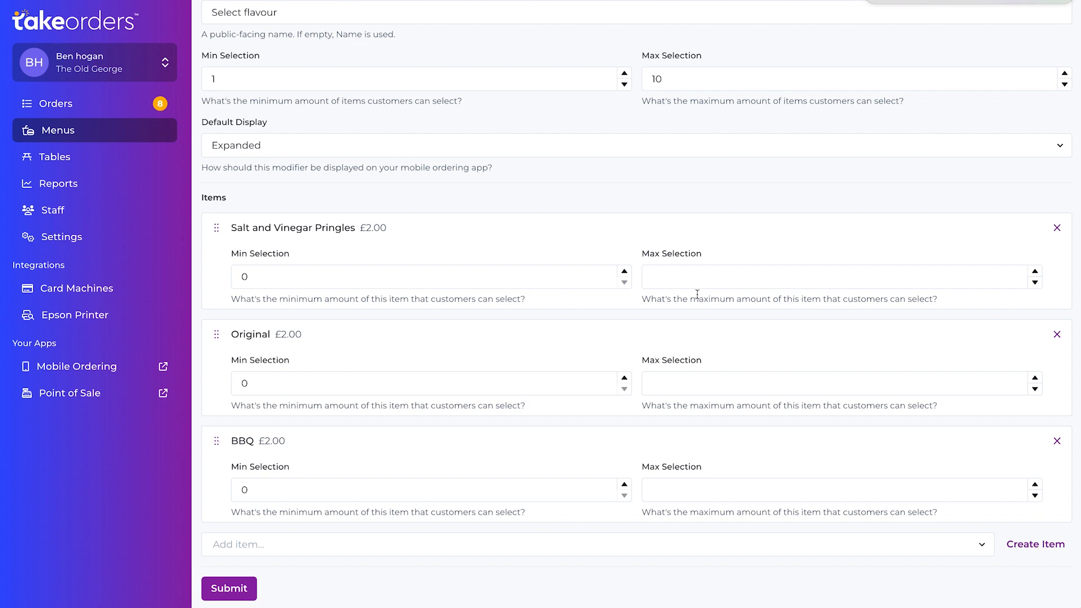
- Set the maximum selection to 50 for each of the Salt and Vinegar Pringles, Original and BBQ items
{"action": "left_click", "coordinate": [686, 276]}
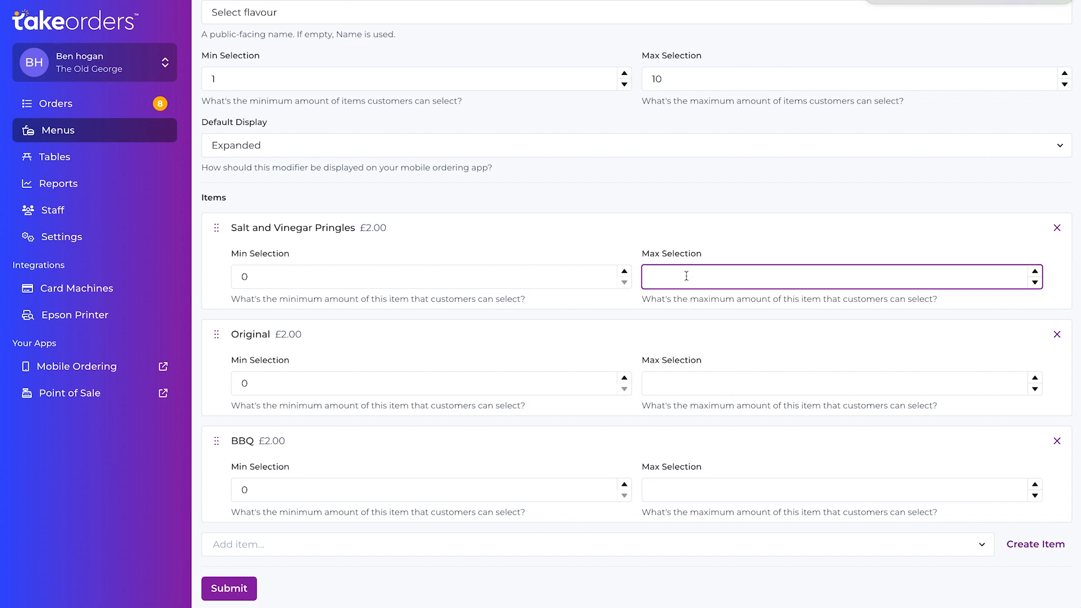
{"action": "type", "text": "50"}
{"action": "left_click", "coordinate": [690, 385]}
{"action": "type", "text": "50"}
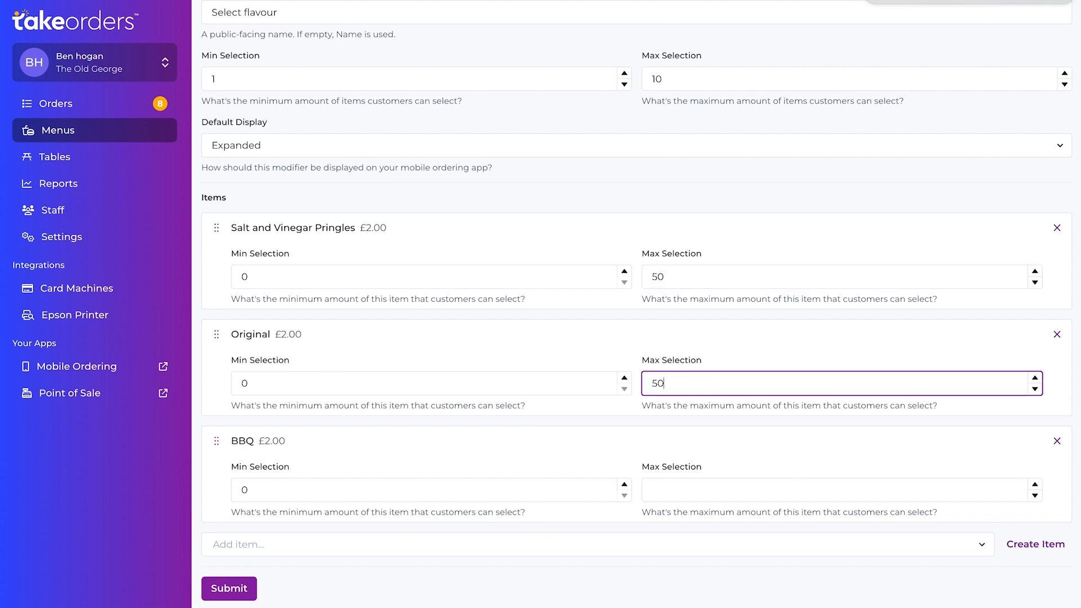
{"action": "left_click", "coordinate": [672, 491]}
{"action": "type", "text": "50"}
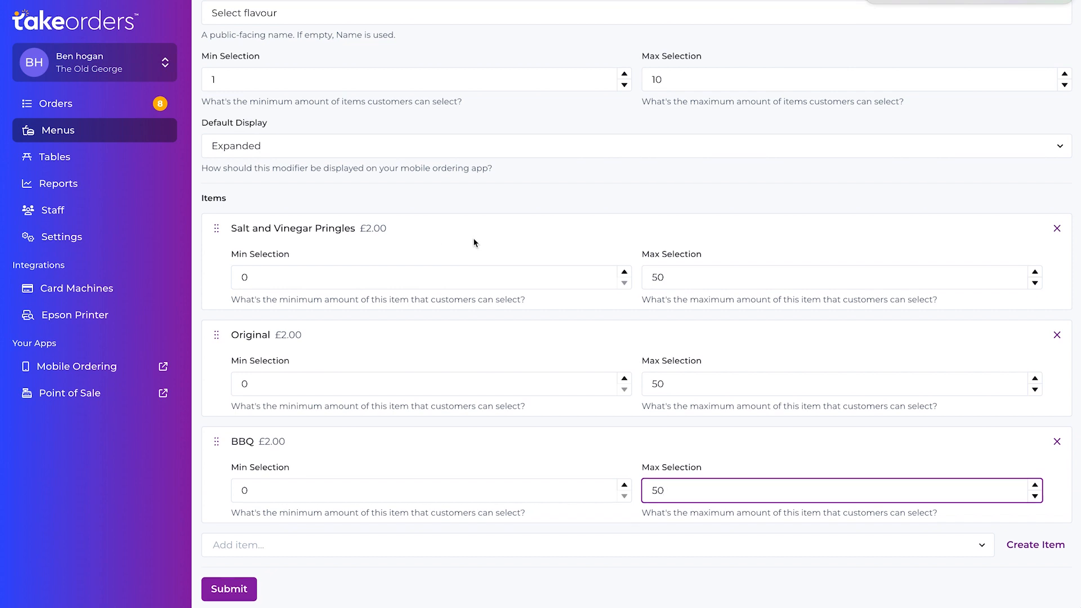
- Check the modifier's settings once more and save the new Pringle Flavours modifier
{"action": "scroll", "coordinate": [474, 243], "scroll_direction": "up", "scroll_amount": 2}
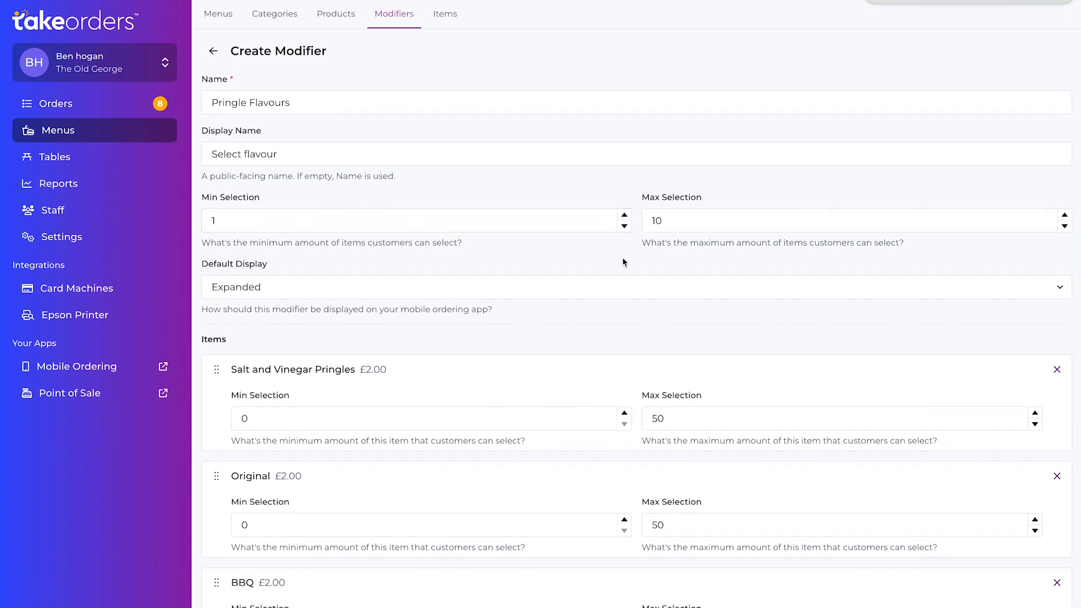
{"action": "scroll", "coordinate": [708, 218], "scroll_direction": "down", "scroll_amount": 3}
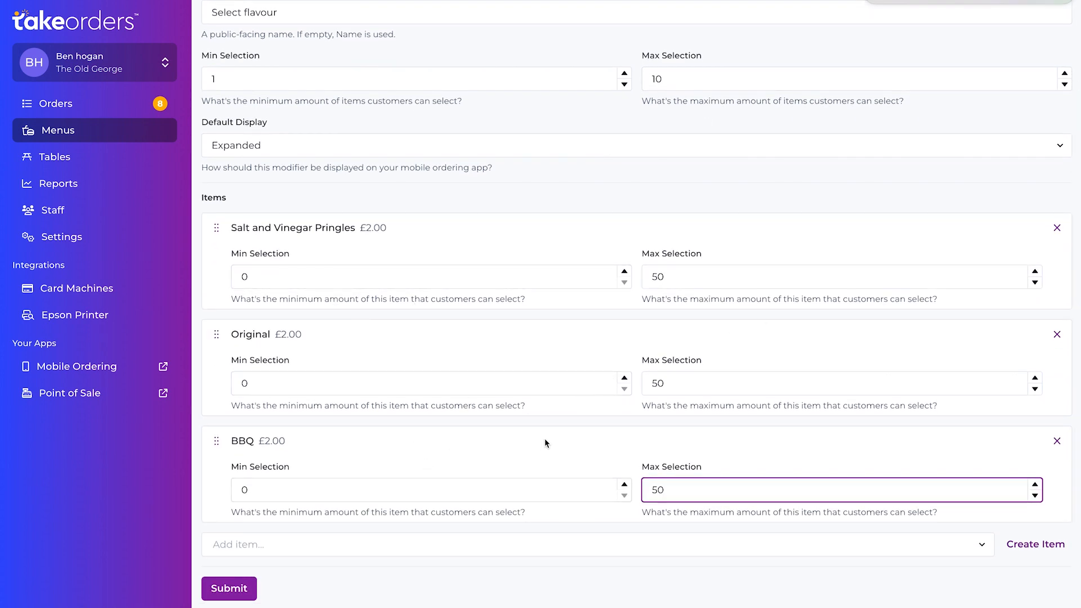
{"action": "left_click", "coordinate": [241, 589]}
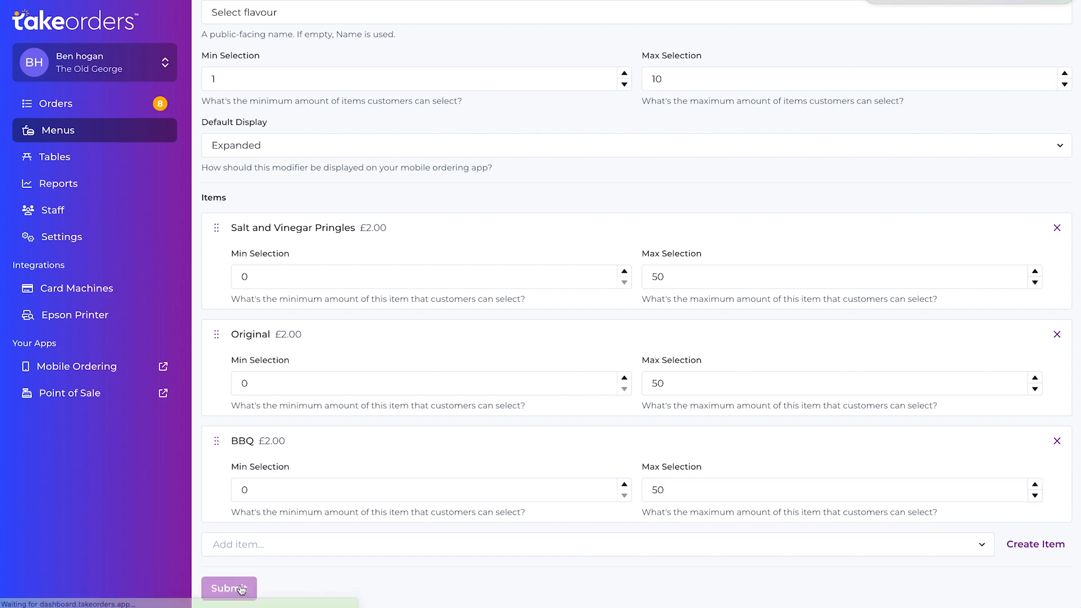
{"action": "scroll", "coordinate": [391, 354], "scroll_direction": "up", "scroll_amount": 3}
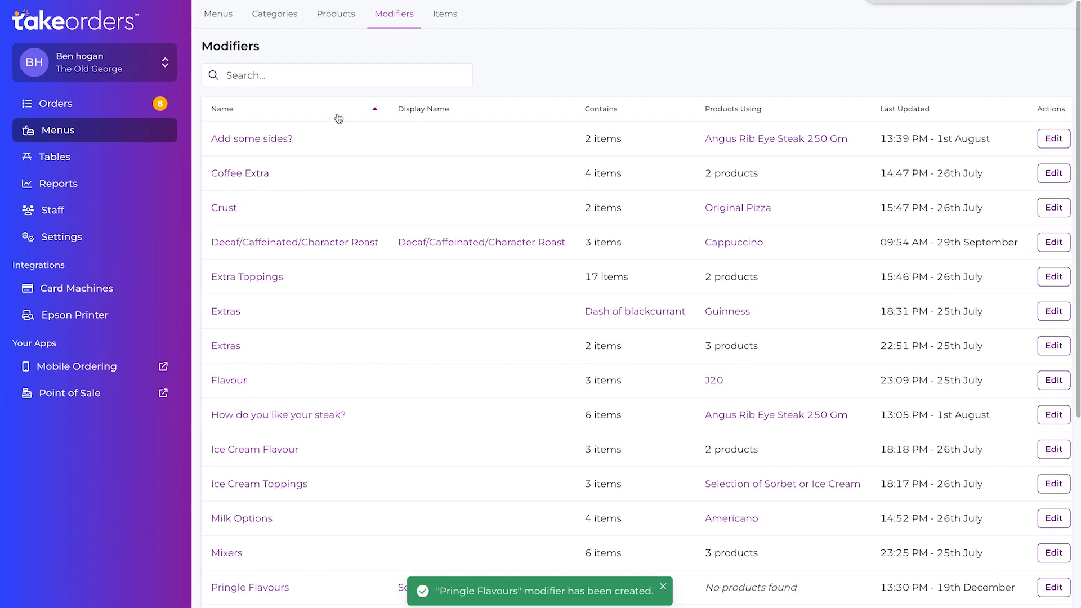
- Open the Pringles product from the Crisps category of the Snacks menu for editing
{"action": "left_click", "coordinate": [218, 13]}
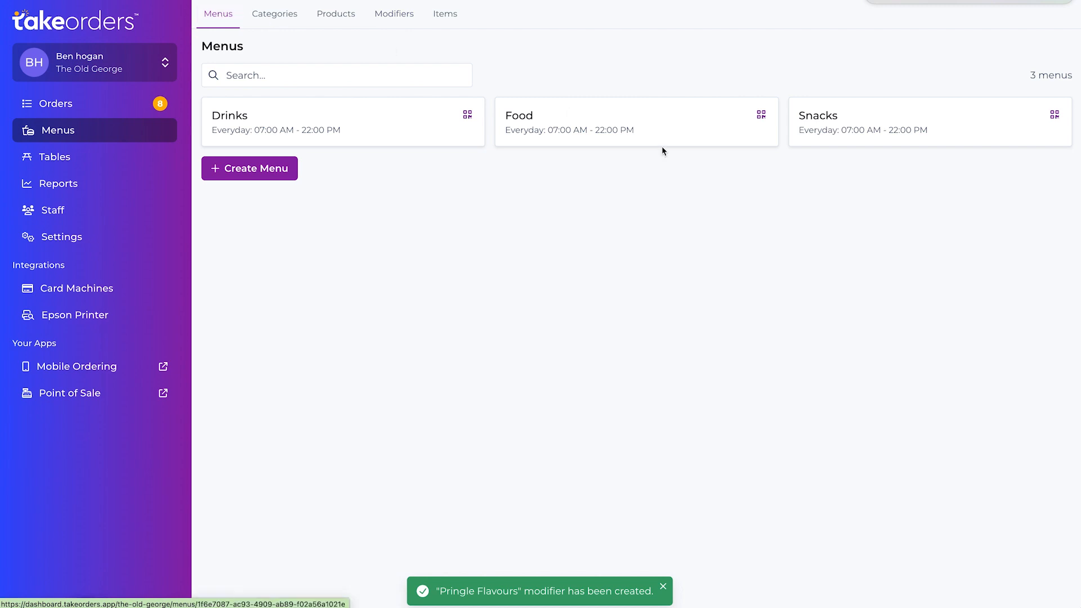
{"action": "left_click", "coordinate": [870, 125]}
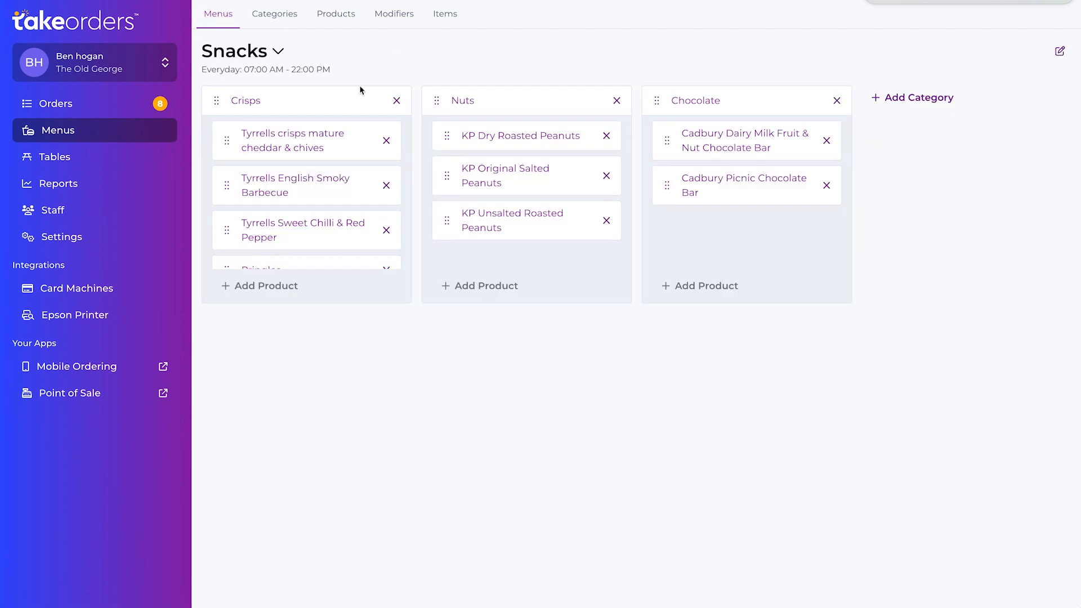
{"action": "scroll", "coordinate": [318, 201], "scroll_direction": "down", "scroll_amount": 1}
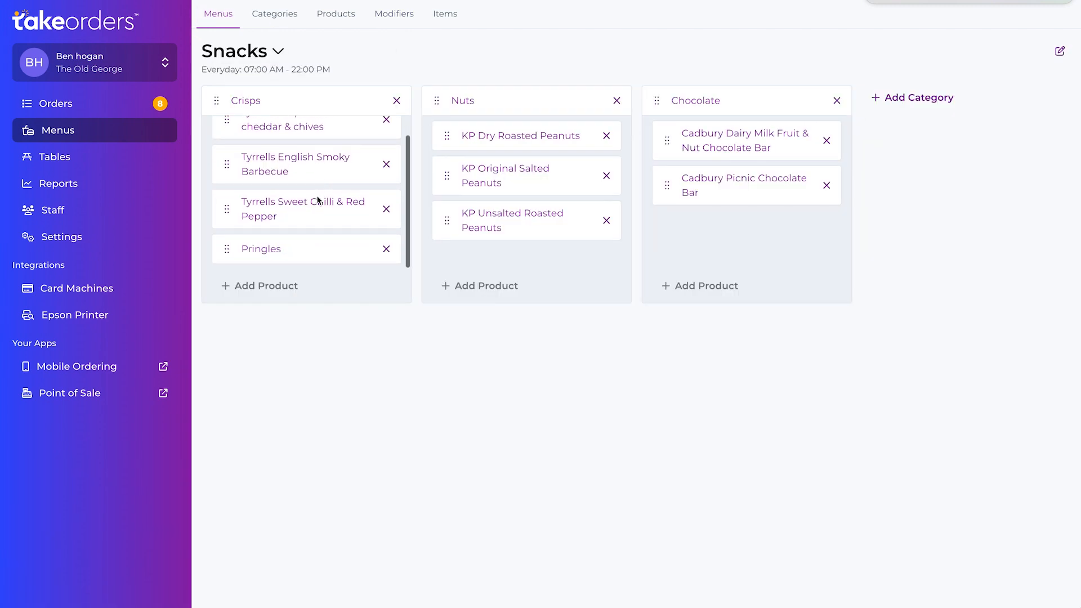
{"action": "left_click", "coordinate": [269, 252]}
{"action": "scroll", "coordinate": [443, 248], "scroll_direction": "down", "scroll_amount": 1}
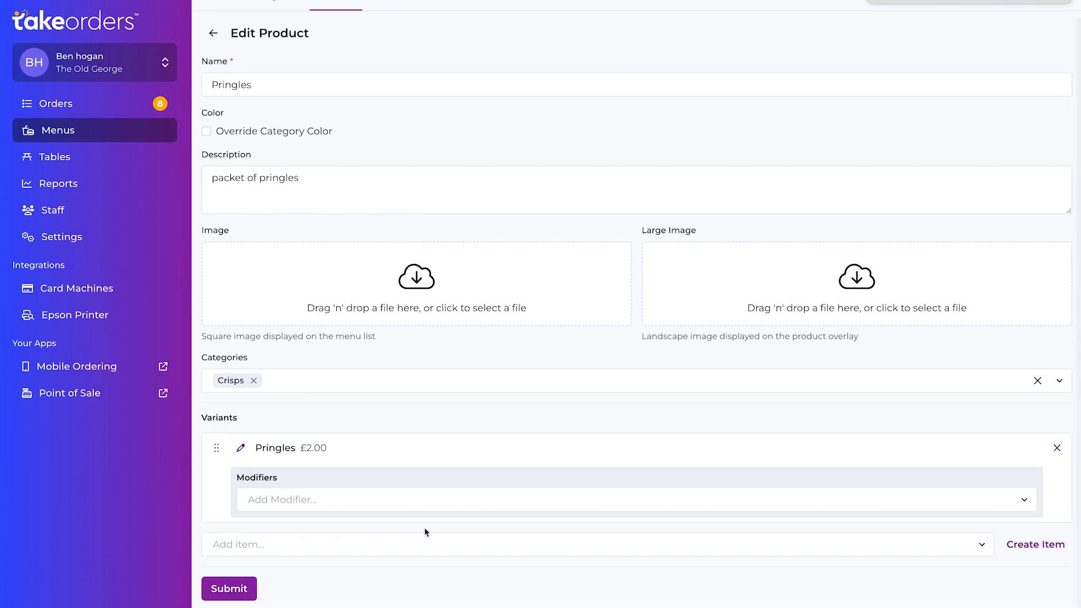
- Attach the Pringle Flavours modifier to the Pringles variant and save the product
{"action": "left_click", "coordinate": [414, 499]}
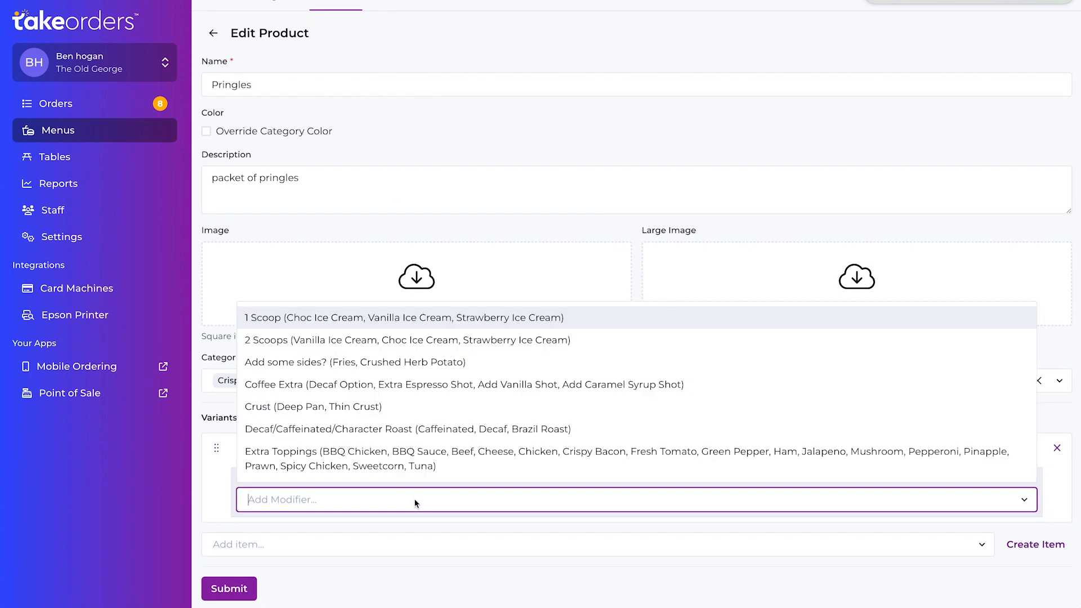
{"action": "type", "text": "PRI"}
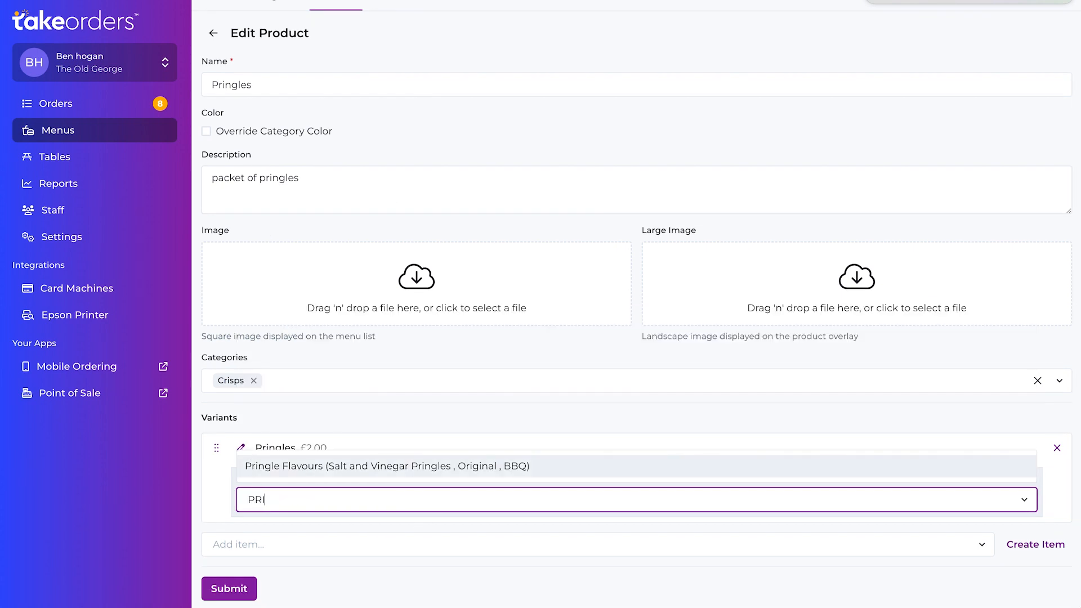
{"action": "type", "text": "N"}
{"action": "left_click", "coordinate": [403, 468]}
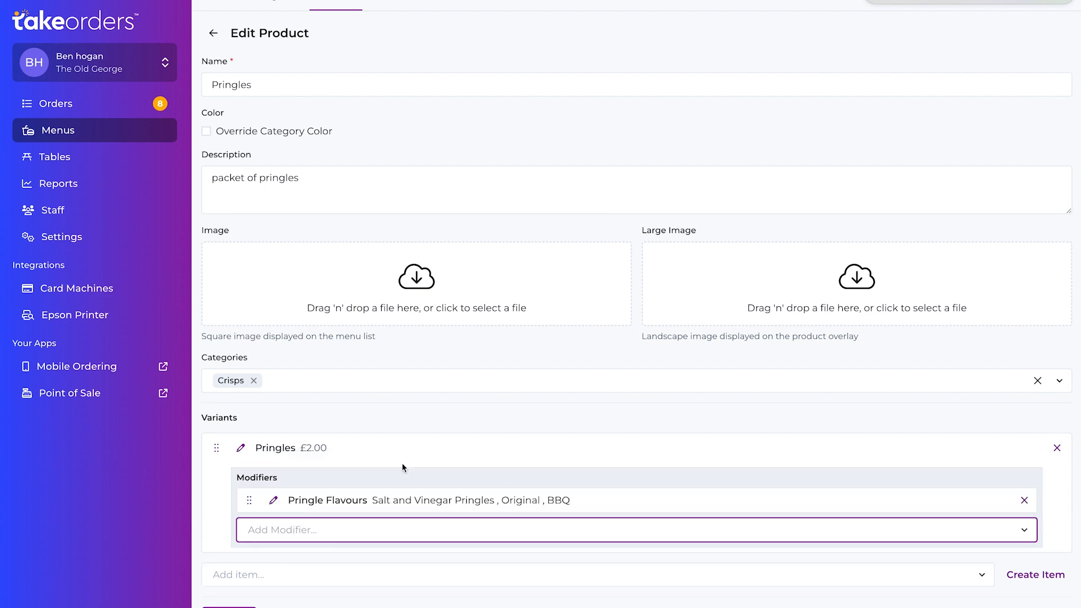
{"action": "scroll", "coordinate": [466, 497], "scroll_direction": "down", "scroll_amount": 1}
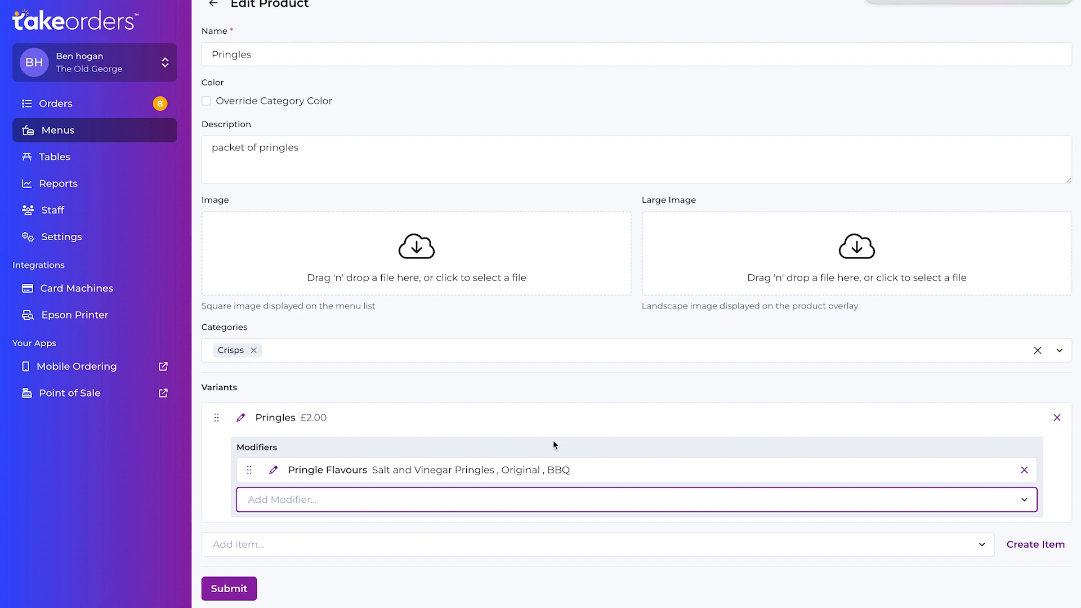
{"action": "left_click", "coordinate": [230, 588]}
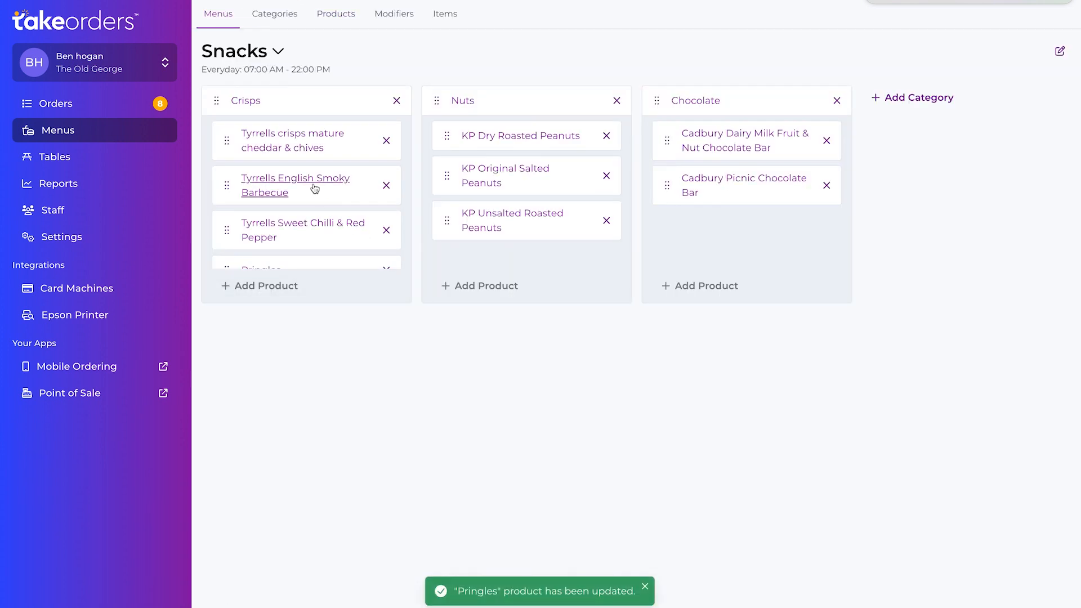
{"action": "scroll", "coordinate": [315, 189], "scroll_direction": "down", "scroll_amount": 1}
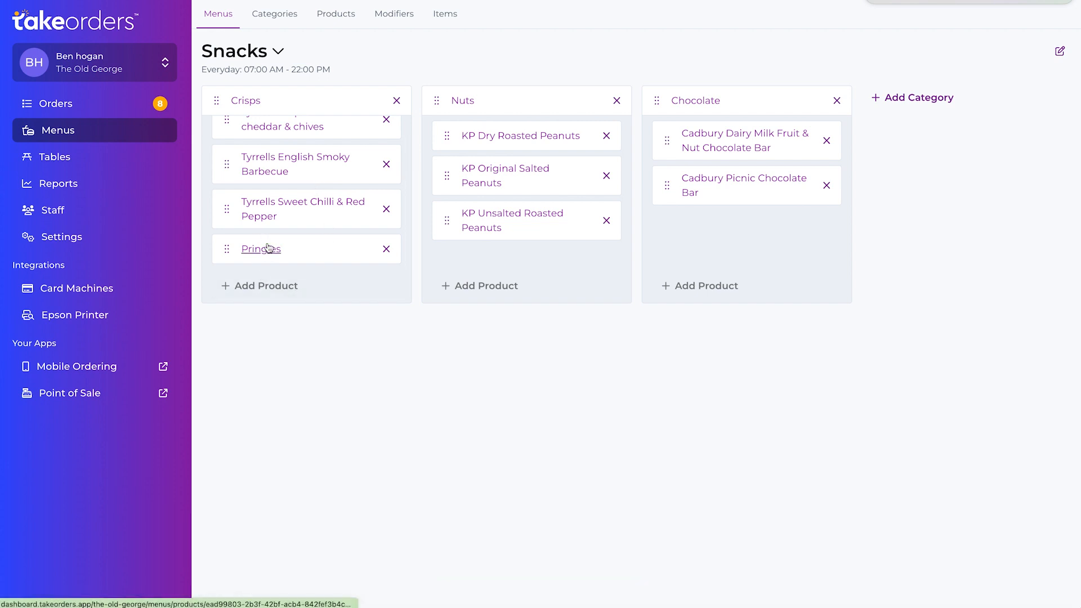
{"action": "mouse_move", "coordinate": [813, 606]}
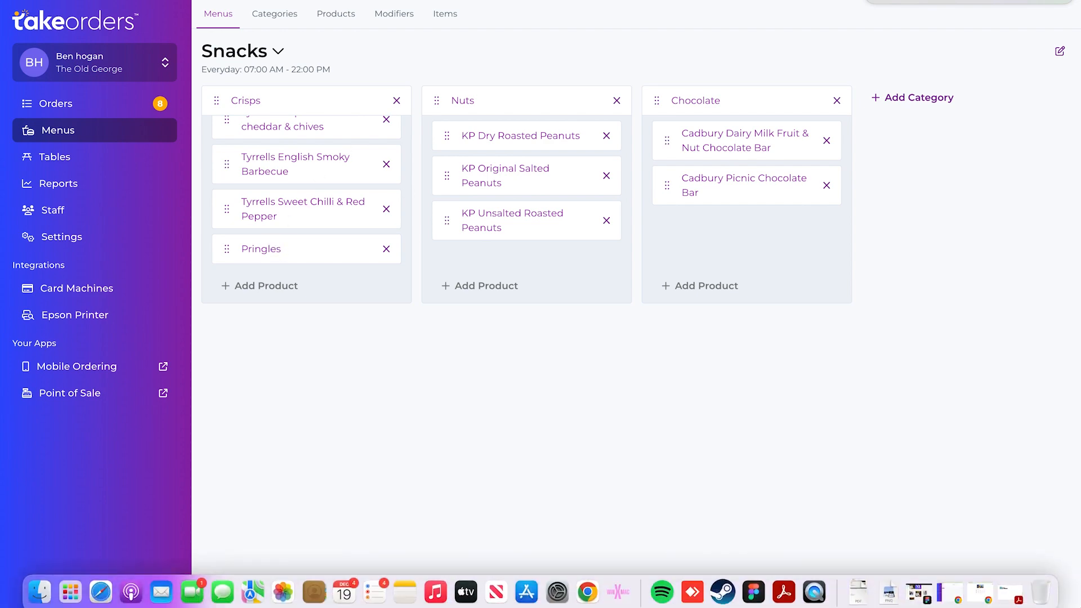